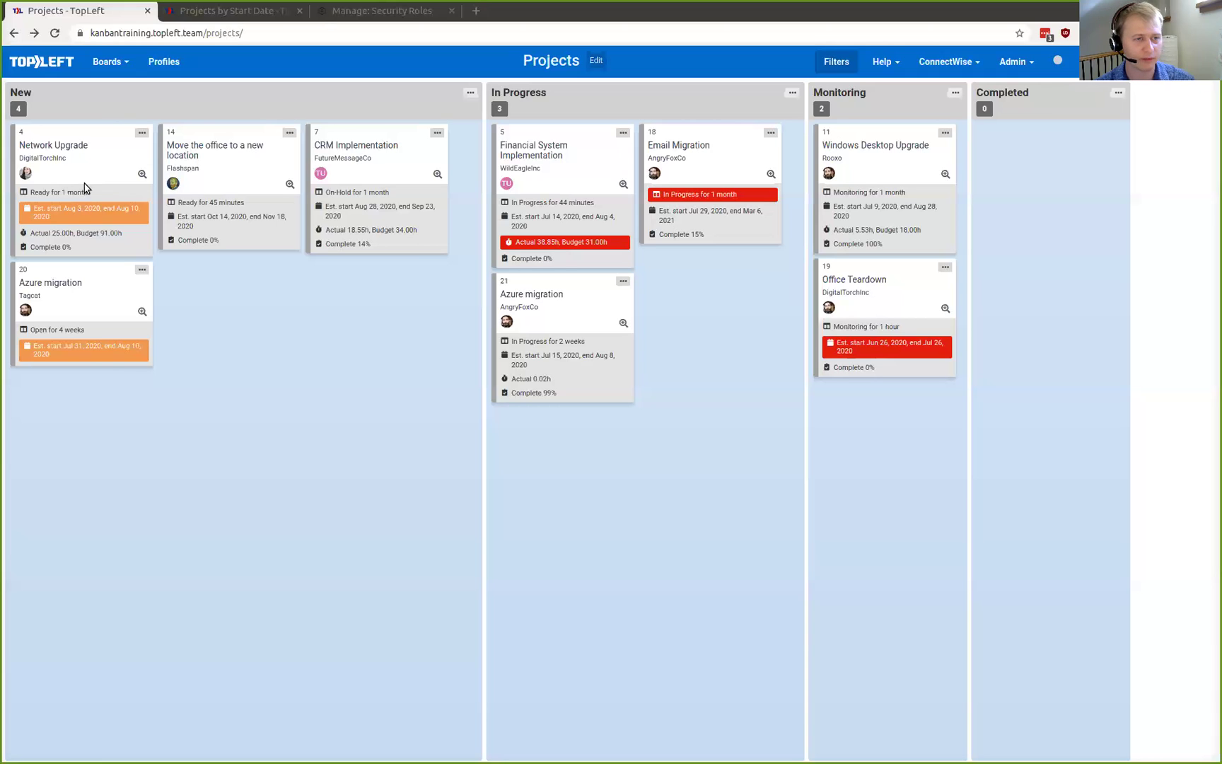
# Open the form for adding a project board and view the available swimlane field options.
pyautogui.click(112, 64)
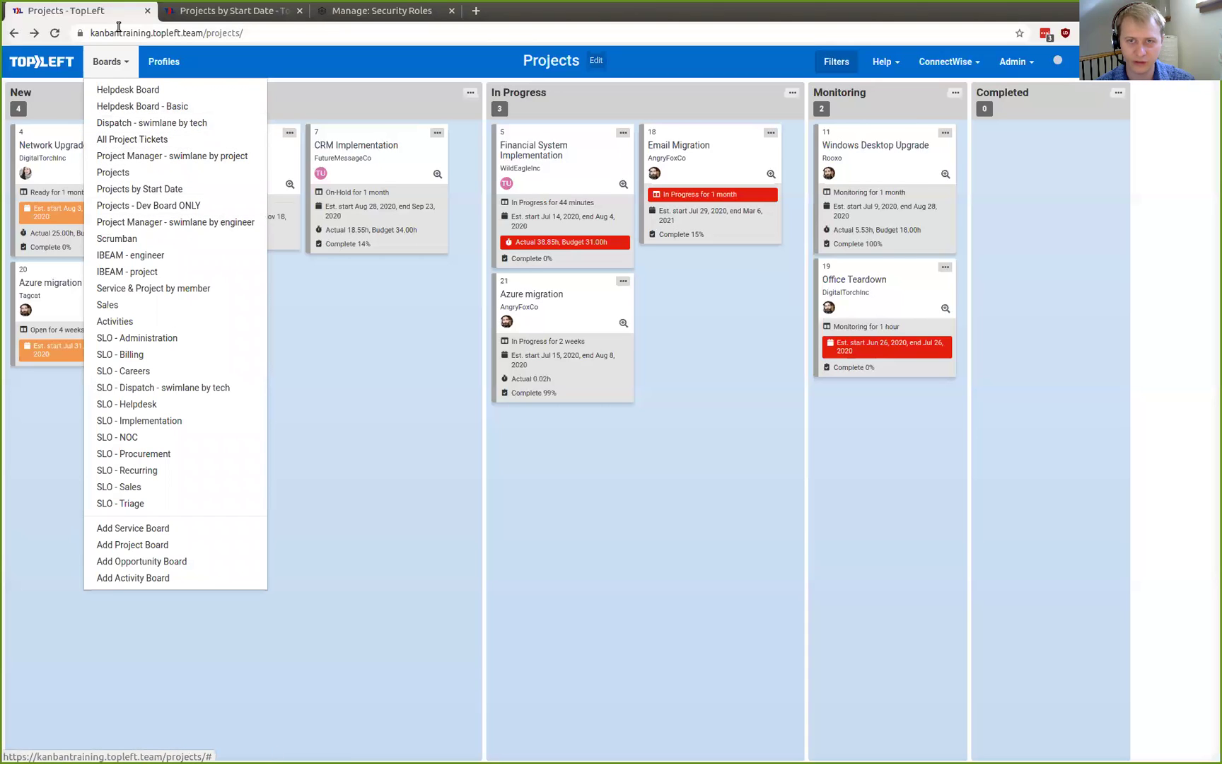
pyautogui.click(152, 550)
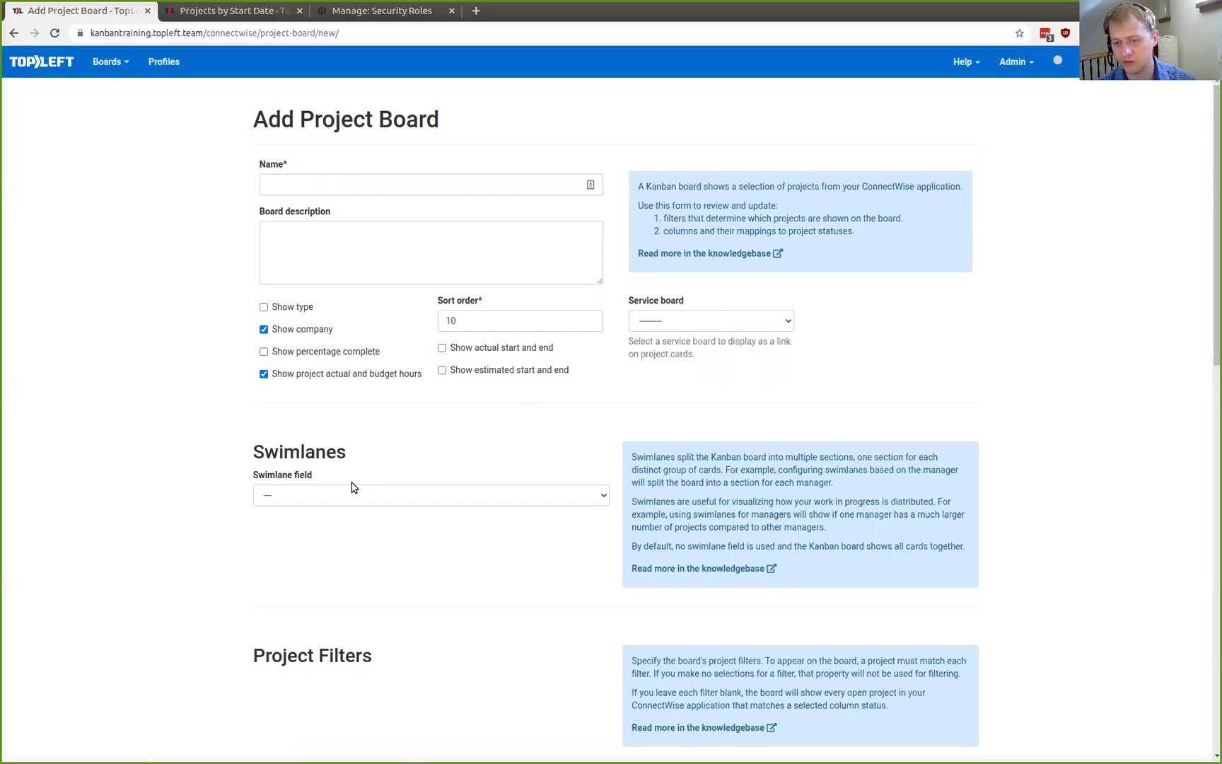
pyautogui.click(340, 505)
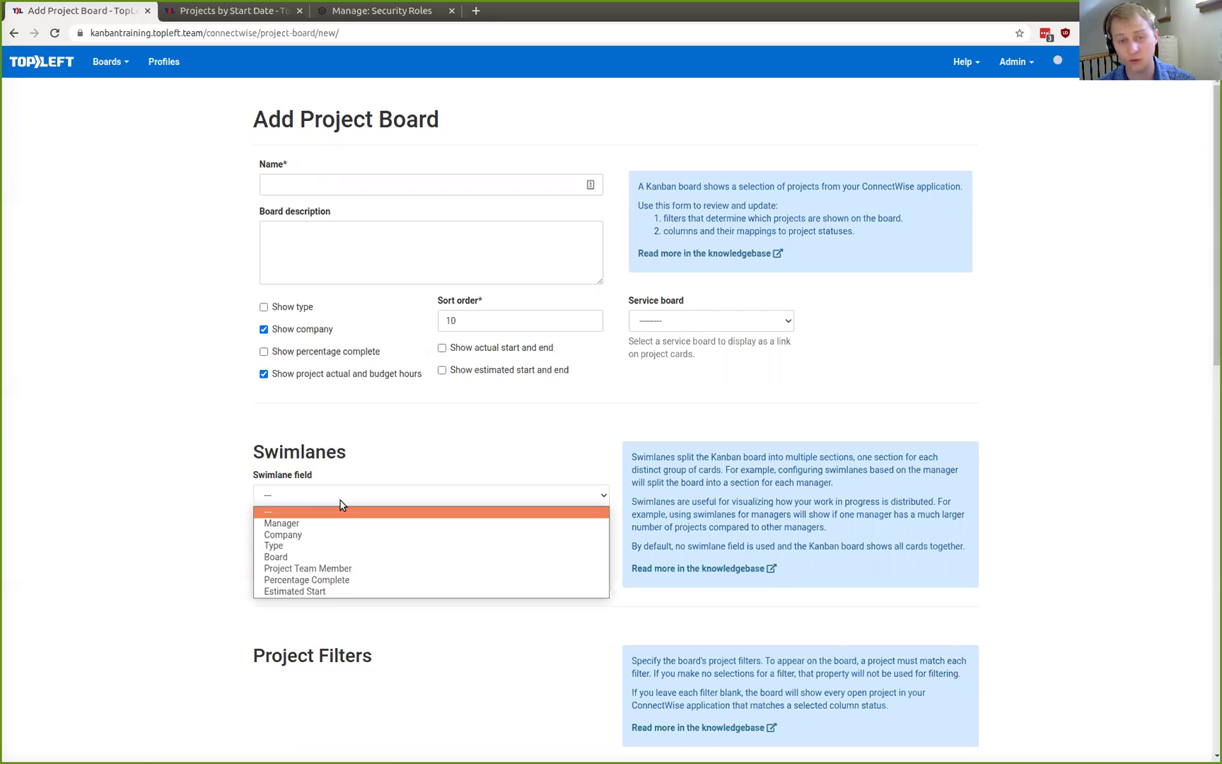
pyautogui.click(354, 478)
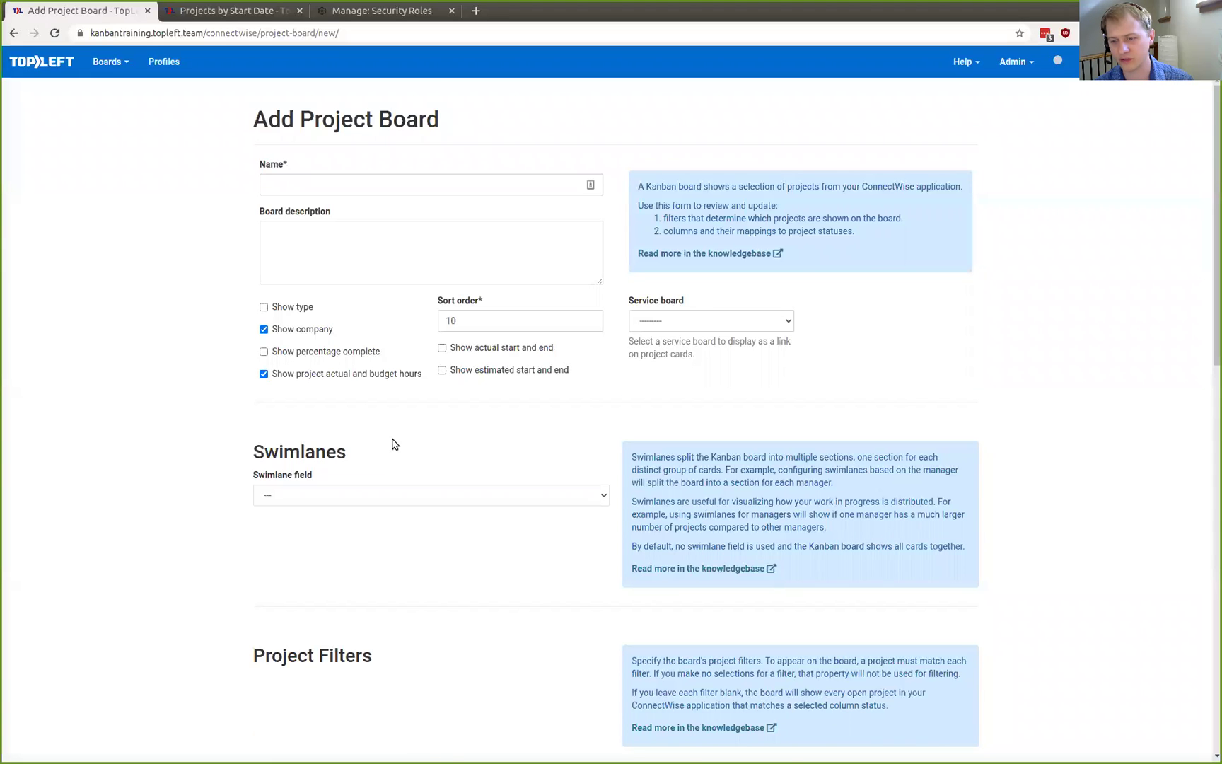
# Review the new board's manager, company and project type filters, briefly highlighting the Contract Service type.
pyautogui.scroll(-6, 314, 423)
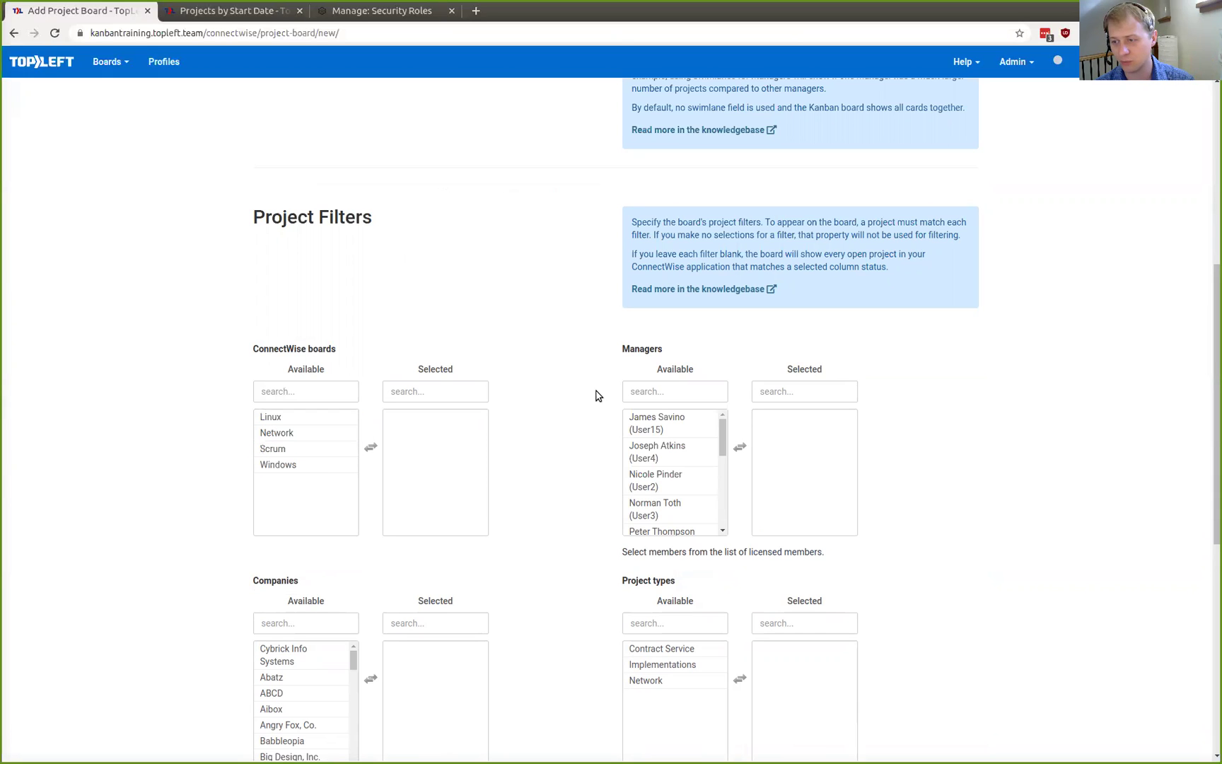
pyautogui.scroll(-2, 630, 454)
pyautogui.scroll(-1, 630, 454)
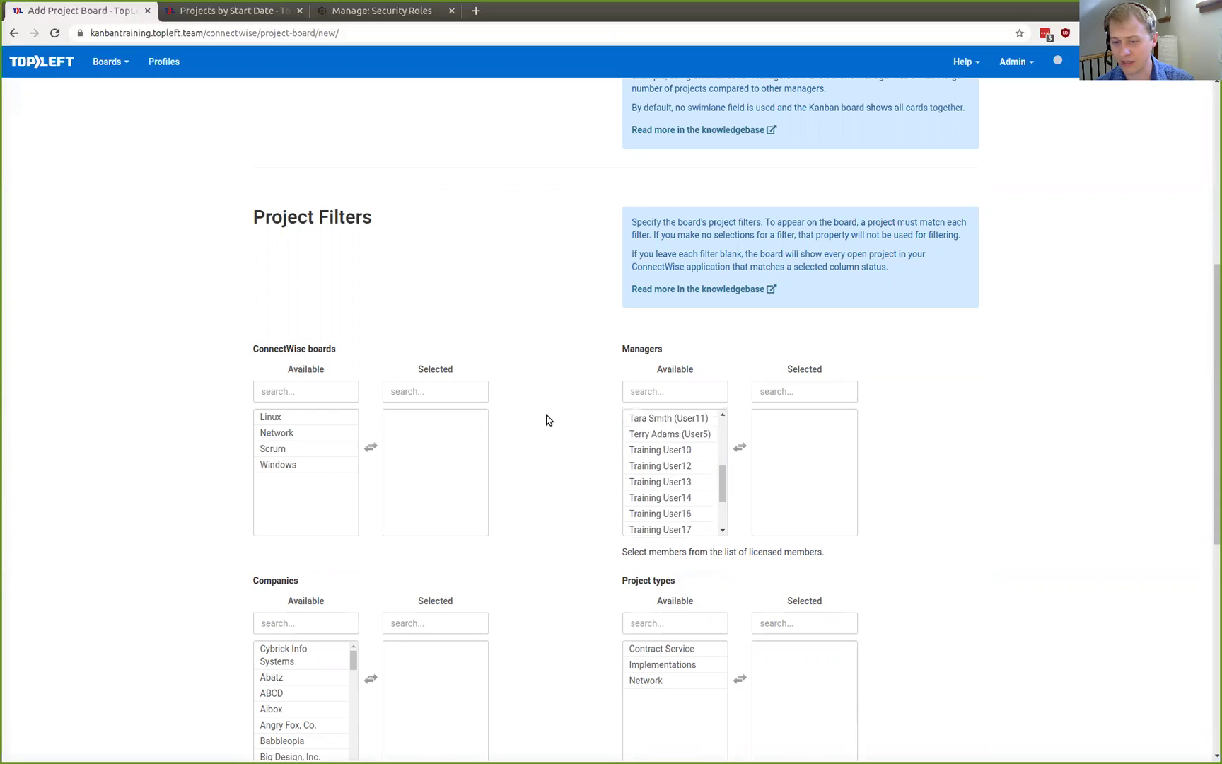
pyautogui.scroll(-5, 545, 417)
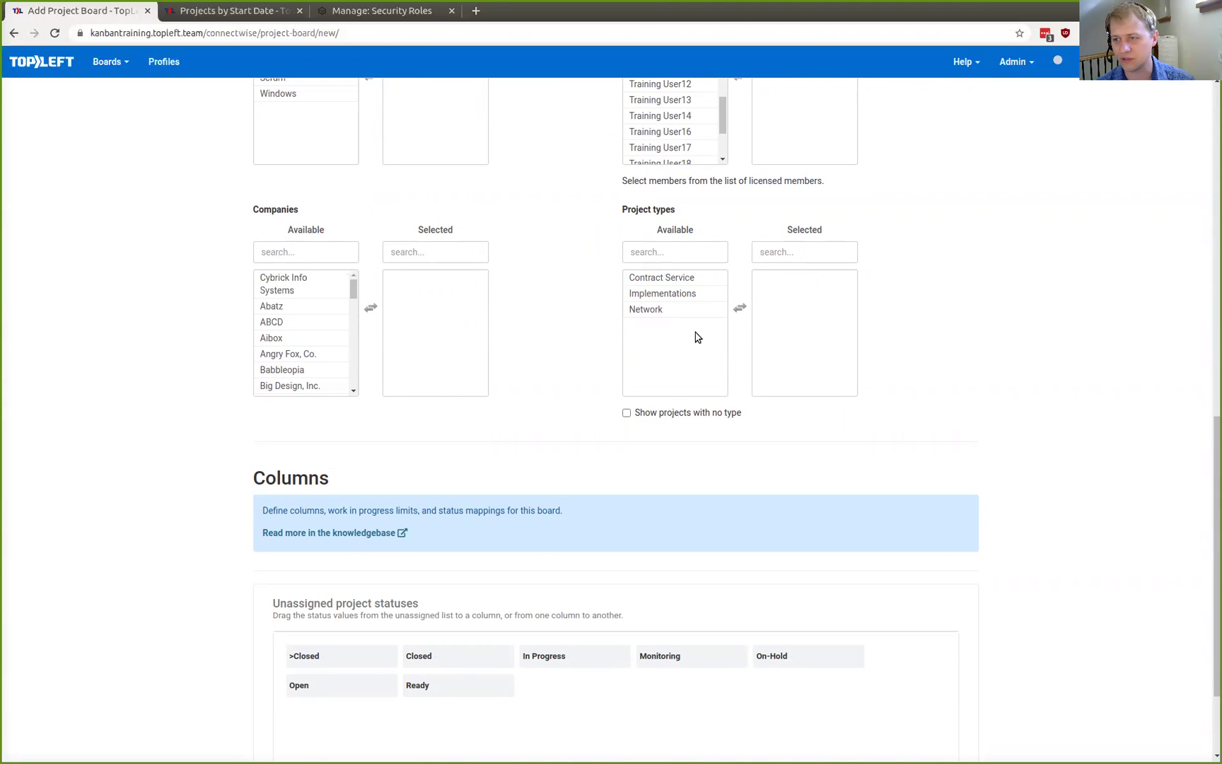
pyautogui.click(681, 279)
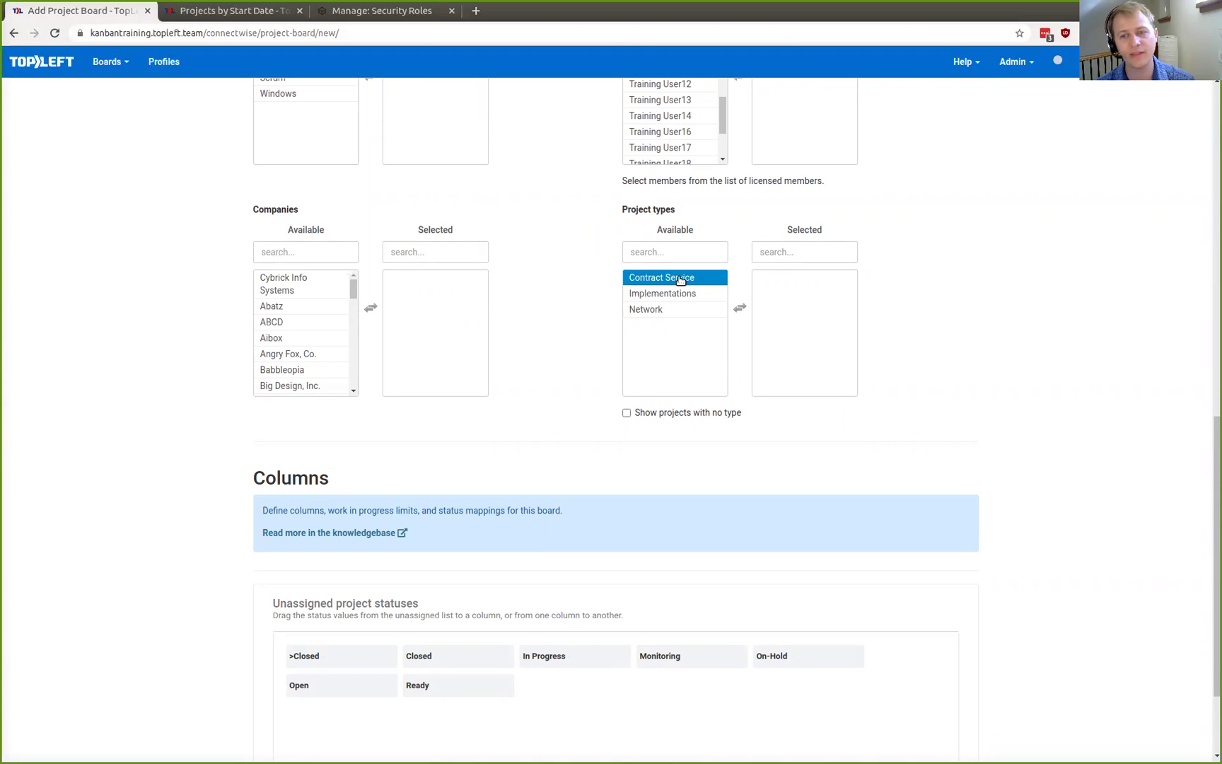
pyautogui.click(681, 279)
# Review the ConnectWise boards filter, briefly highlighting the Network and Linux boards without selecting them.
pyautogui.scroll(5, 681, 279)
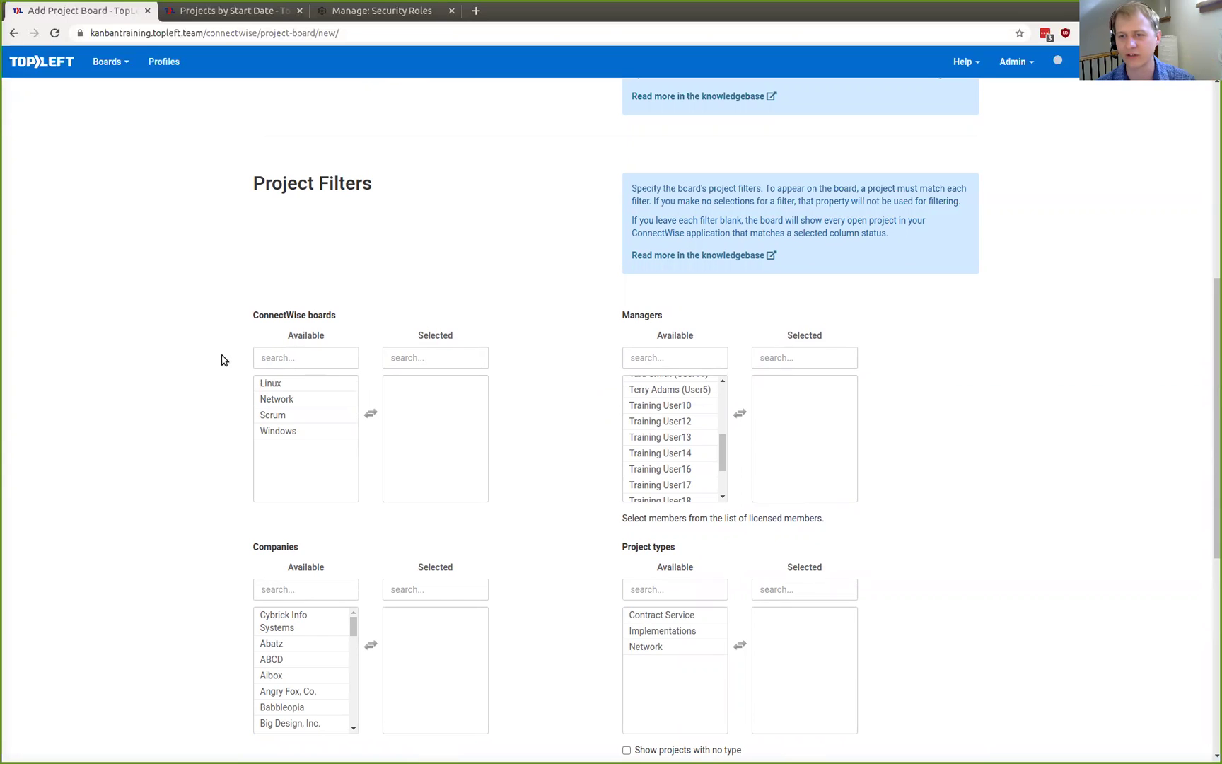
pyautogui.click(354, 383)
pyautogui.click(339, 399)
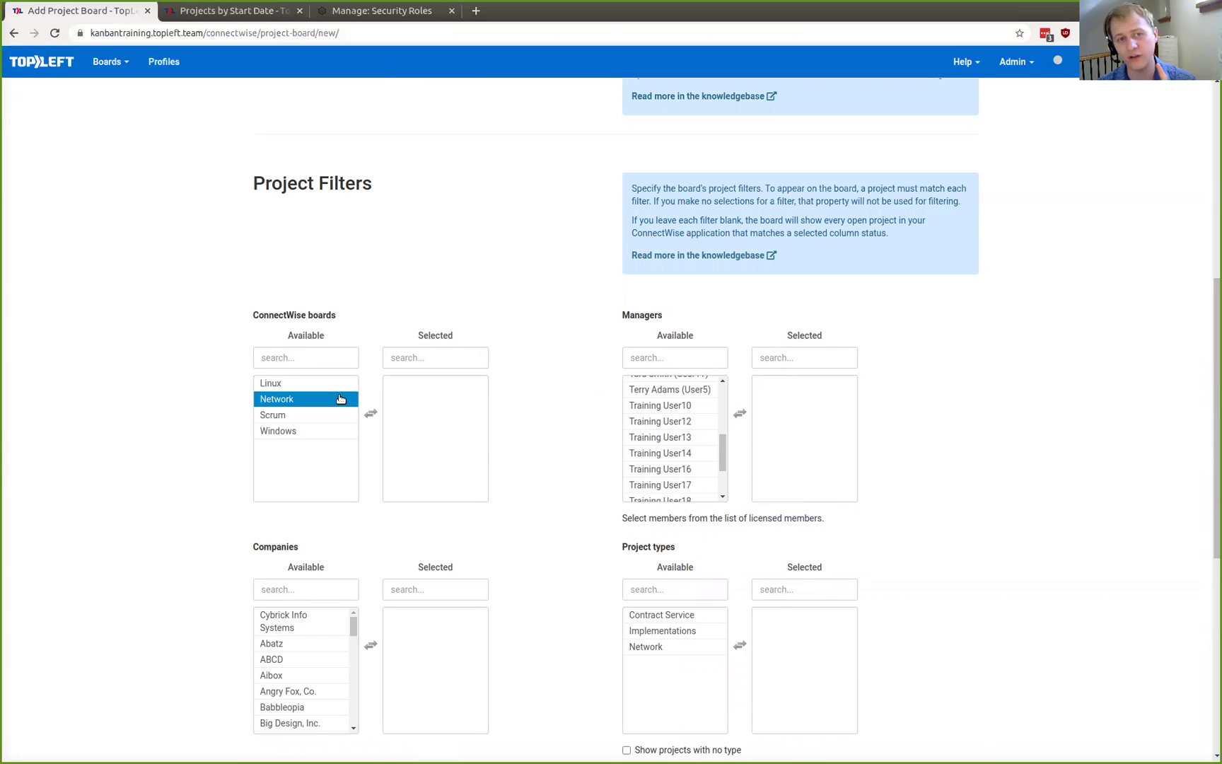
pyautogui.click(328, 400)
pyautogui.click(322, 385)
pyautogui.click(321, 386)
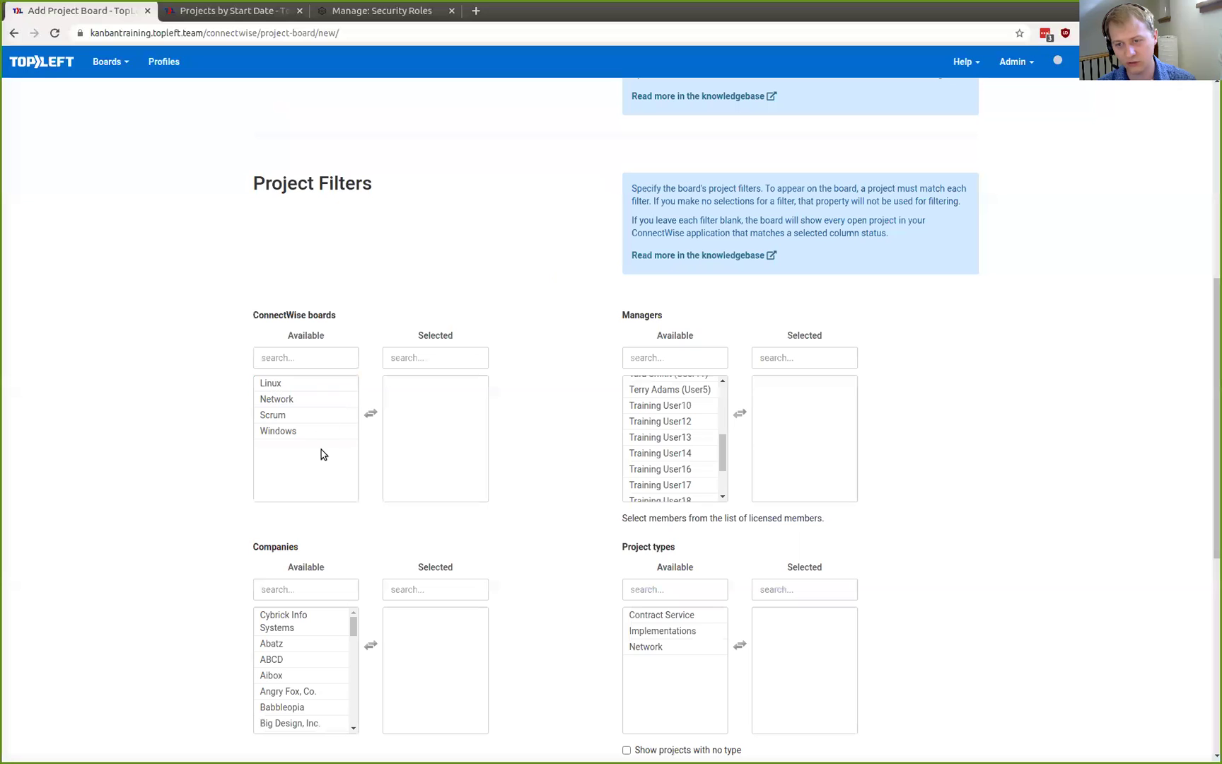
pyautogui.click(323, 400)
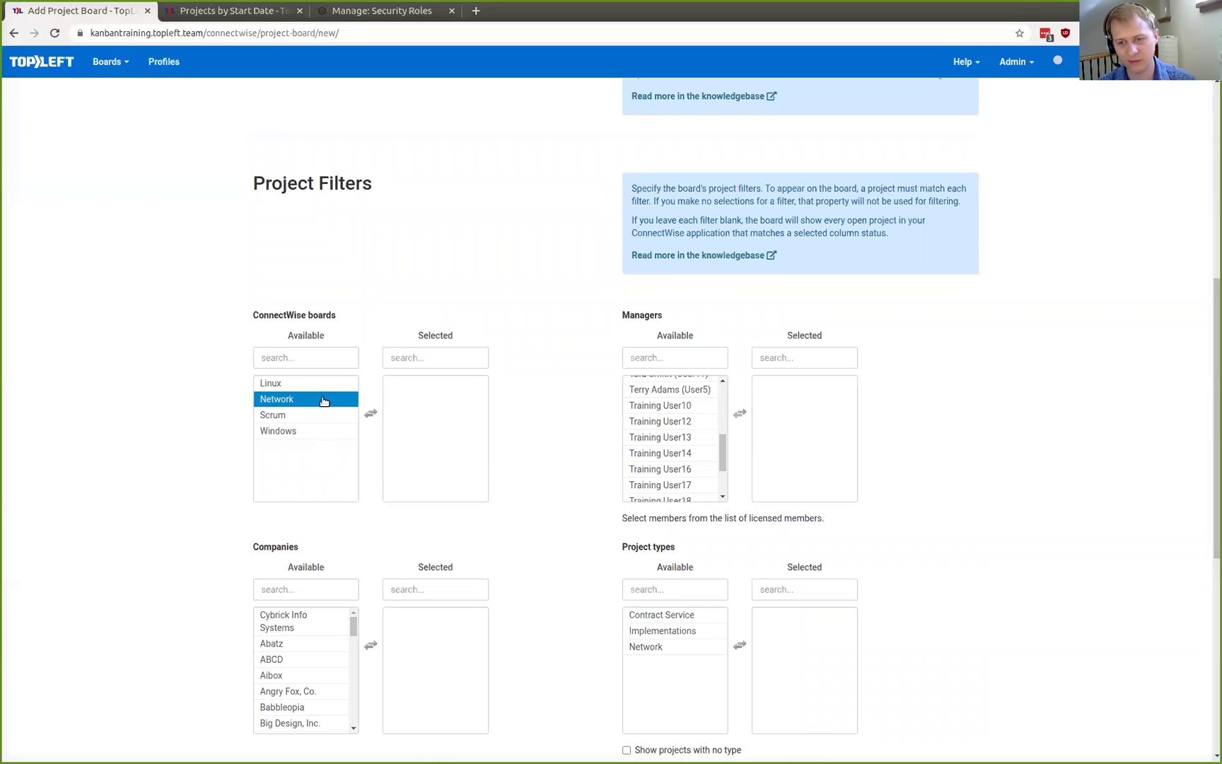
pyautogui.click(324, 400)
# Add a column named Ready to the new project board and assign the Ready project status to it.
pyautogui.scroll(-3, 519, 382)
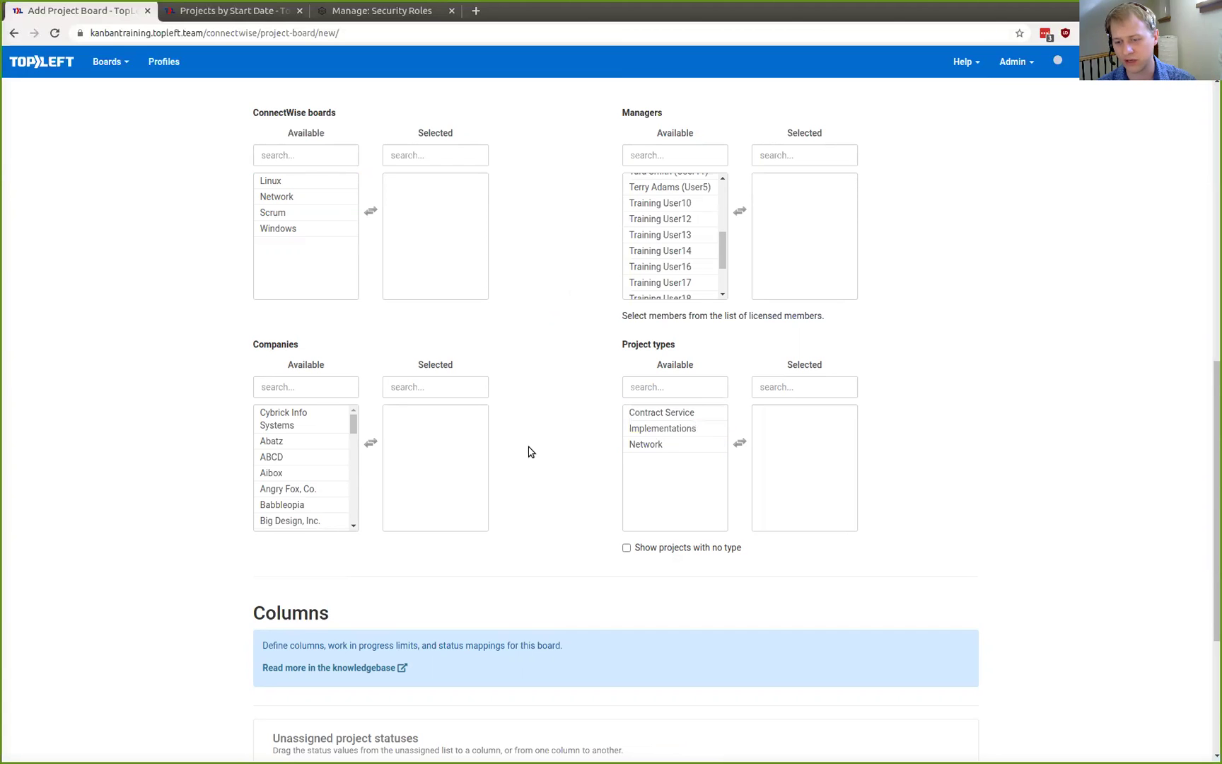
pyautogui.scroll(-4, 527, 450)
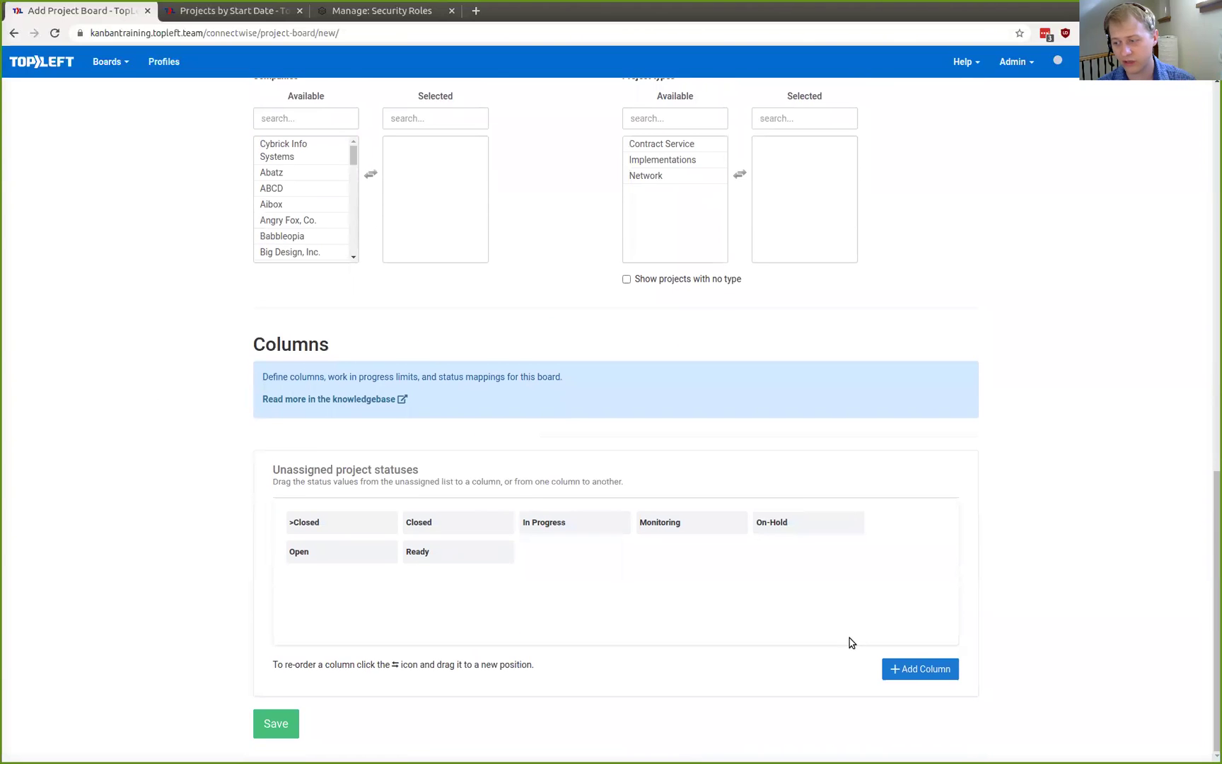
pyautogui.click(904, 669)
pyautogui.scroll(-3, 150, 535)
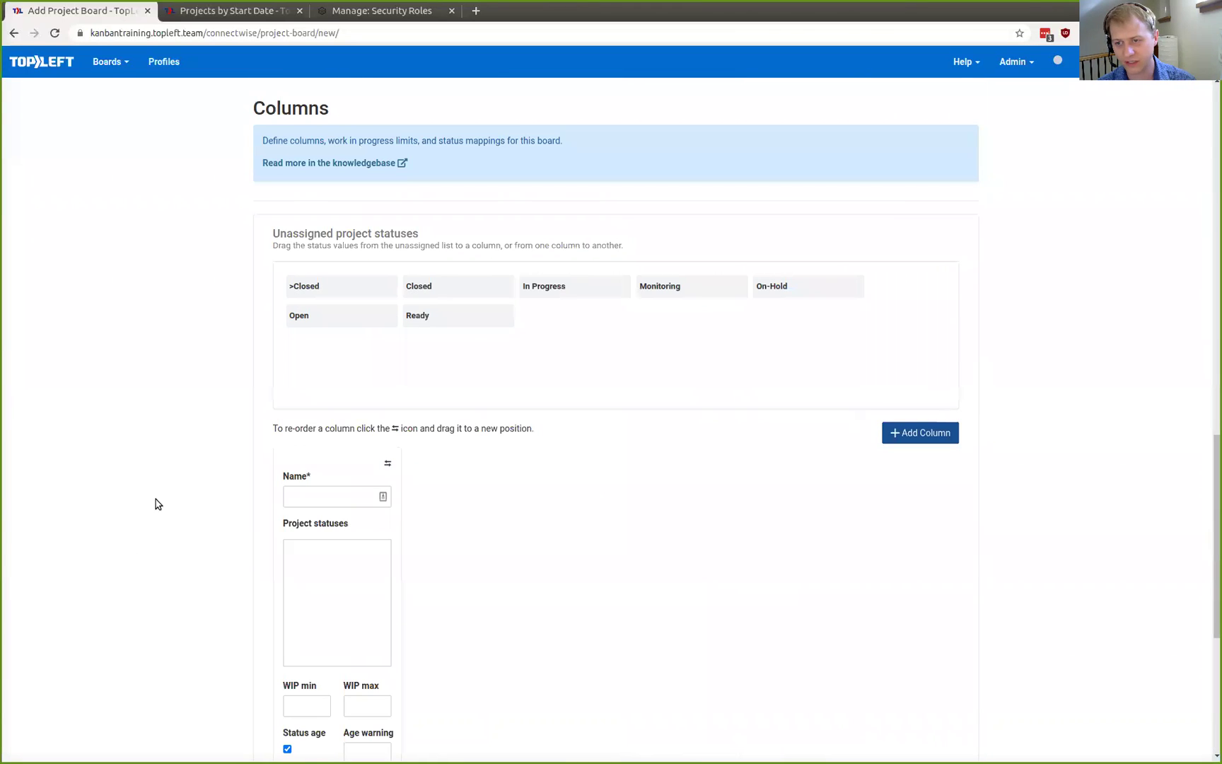
pyautogui.scroll(-2, 633, 493)
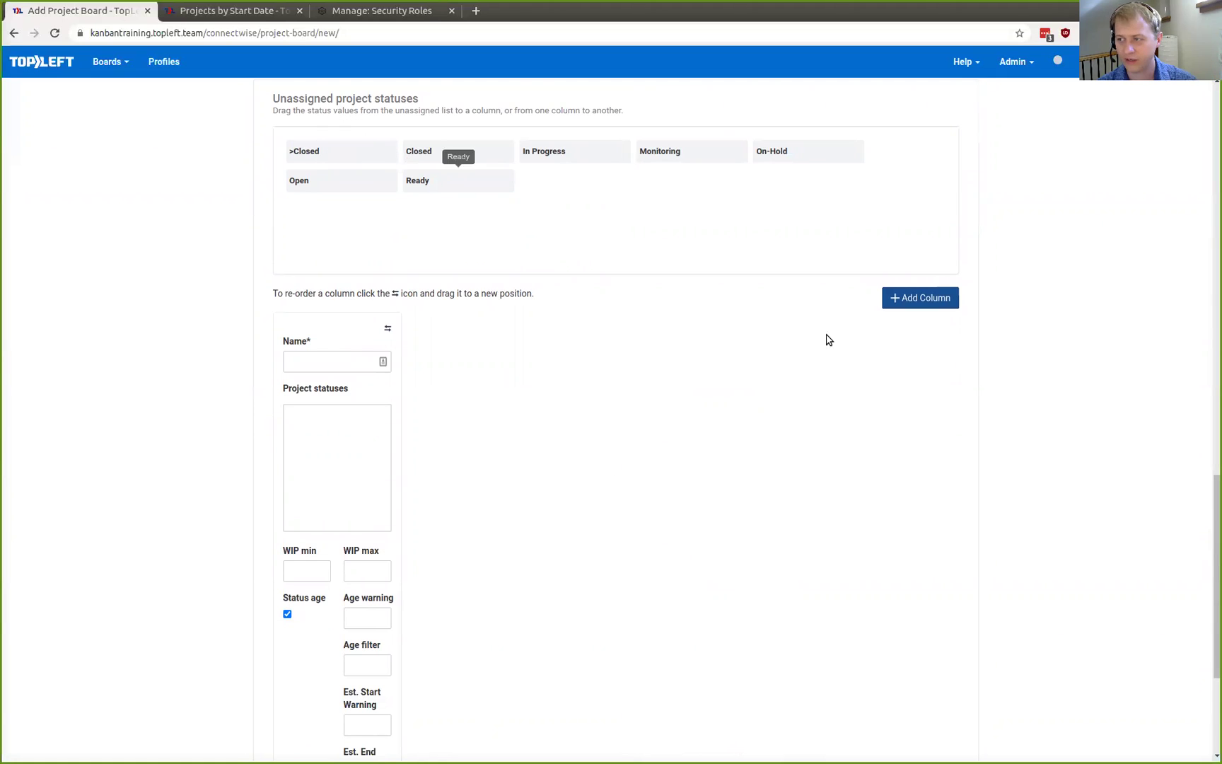
pyautogui.click(331, 355)
pyautogui.write('Ready')
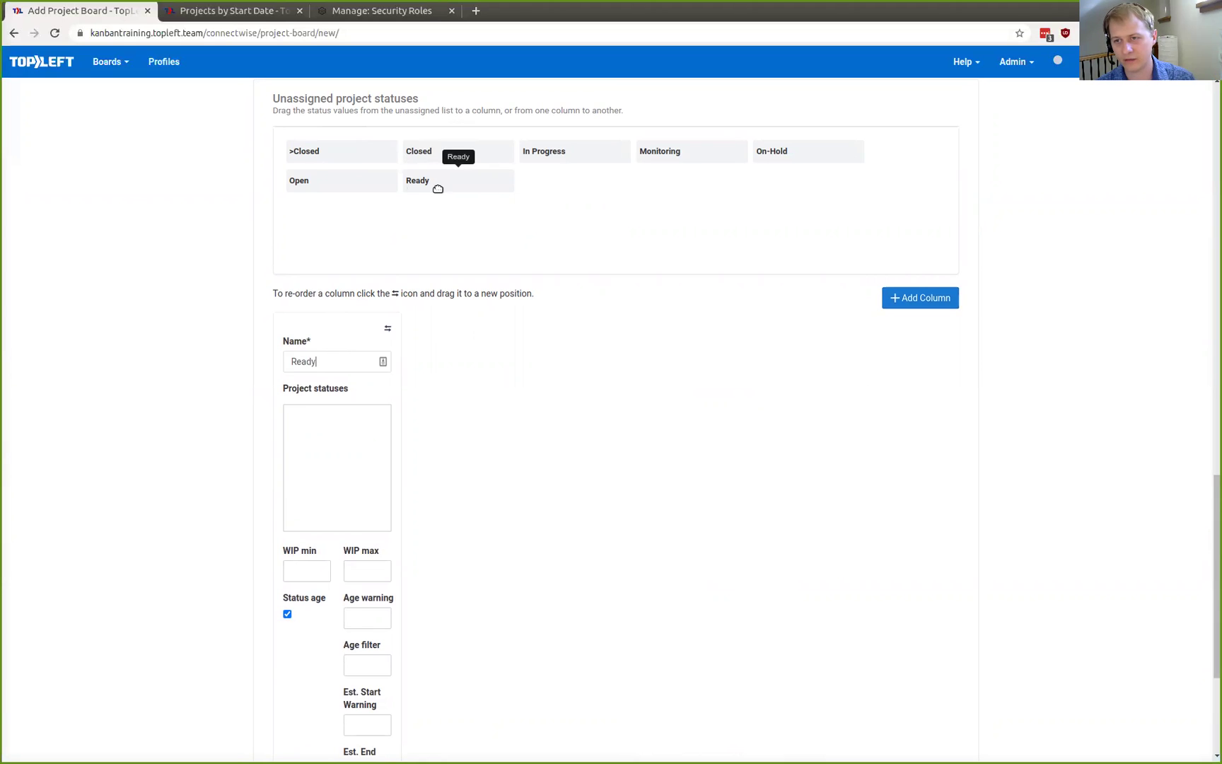
pyautogui.moveTo(427, 185); pyautogui.dragTo(334, 470)
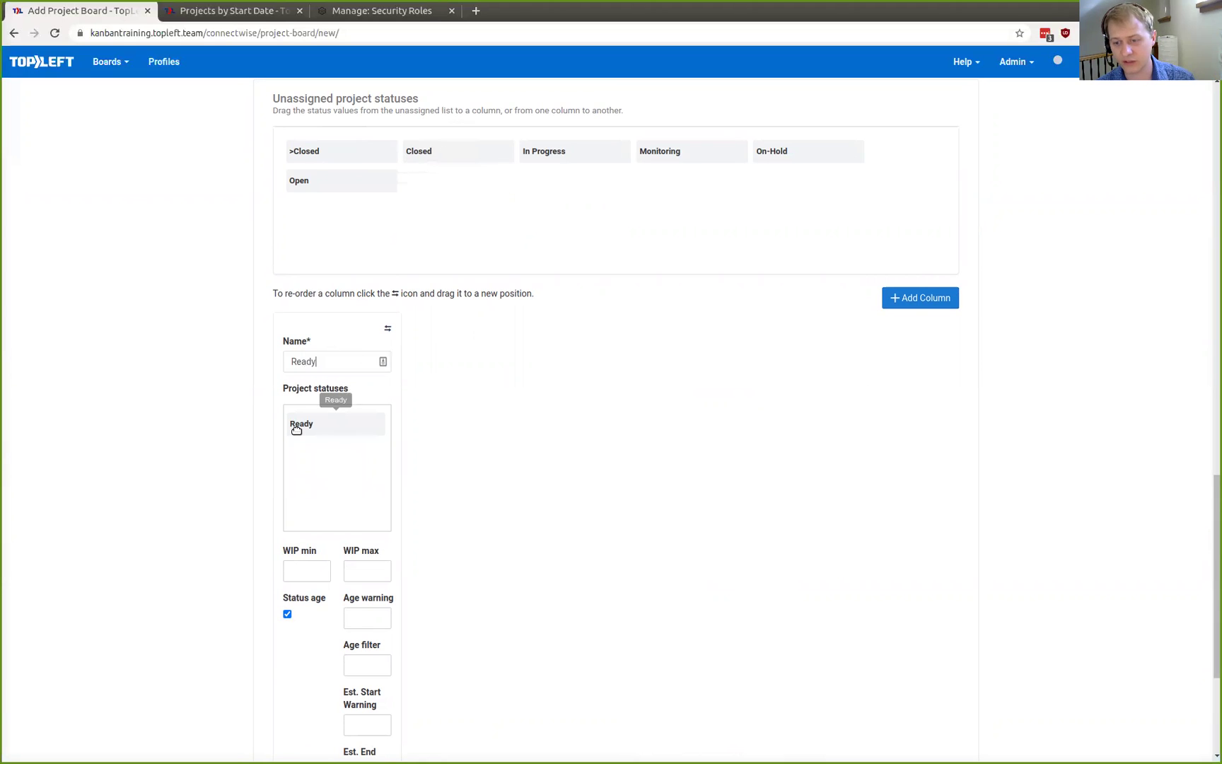
# Review the Ready column's WIP limits, status age, estimated date warnings and split weight settings.
pyautogui.scroll(-3, 418, 460)
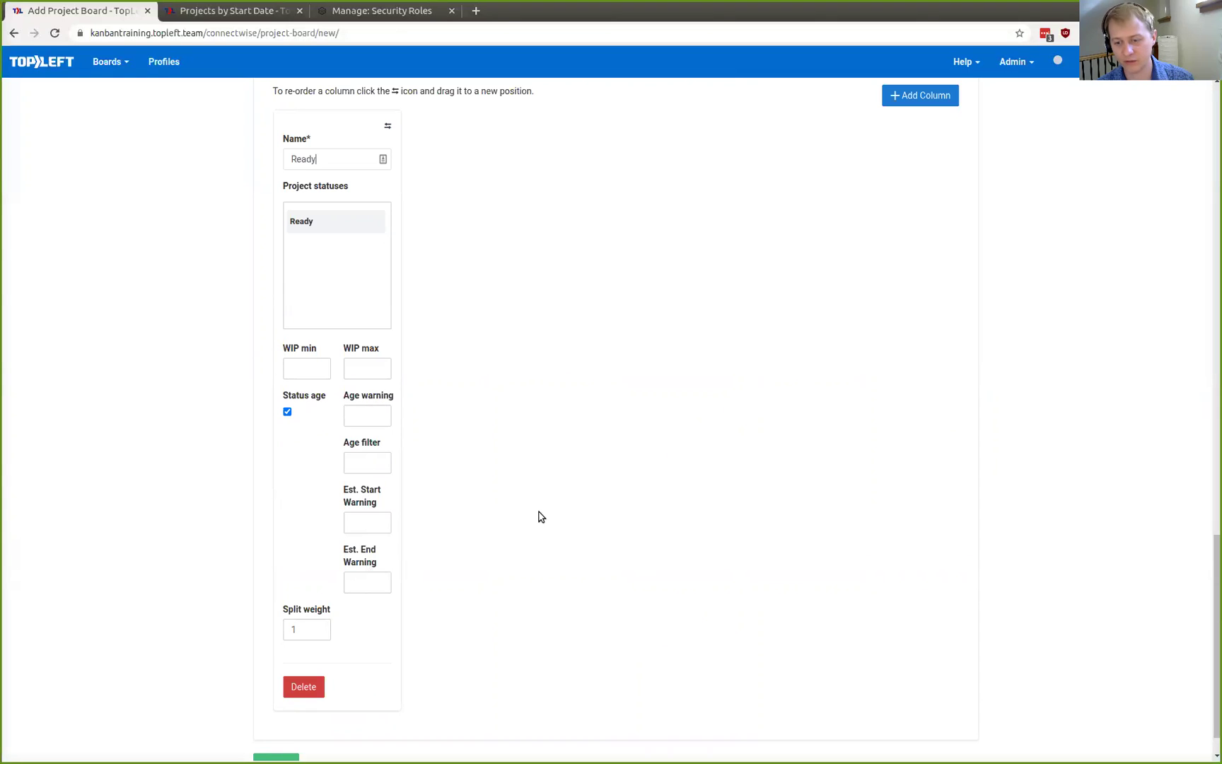
pyautogui.scroll(3, 340, 357)
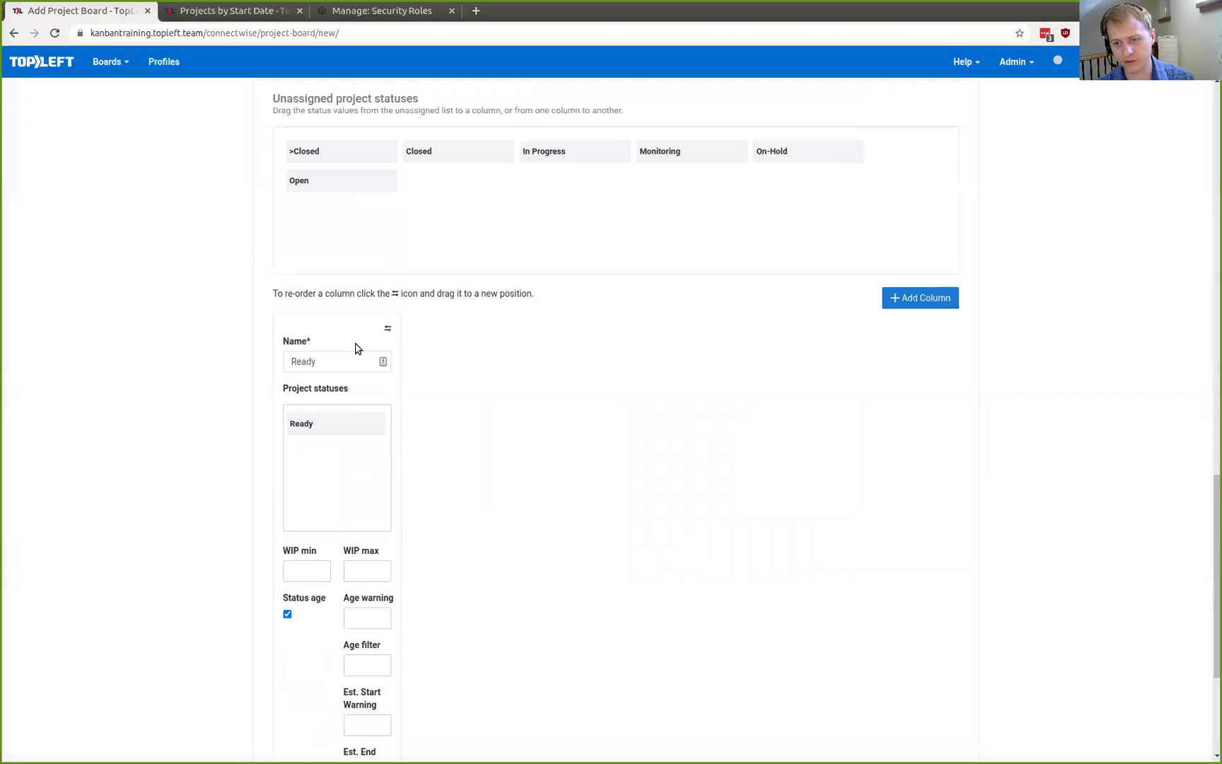
pyautogui.scroll(-2, 453, 437)
pyautogui.scroll(-1, 452, 447)
pyautogui.scroll(5, 464, 456)
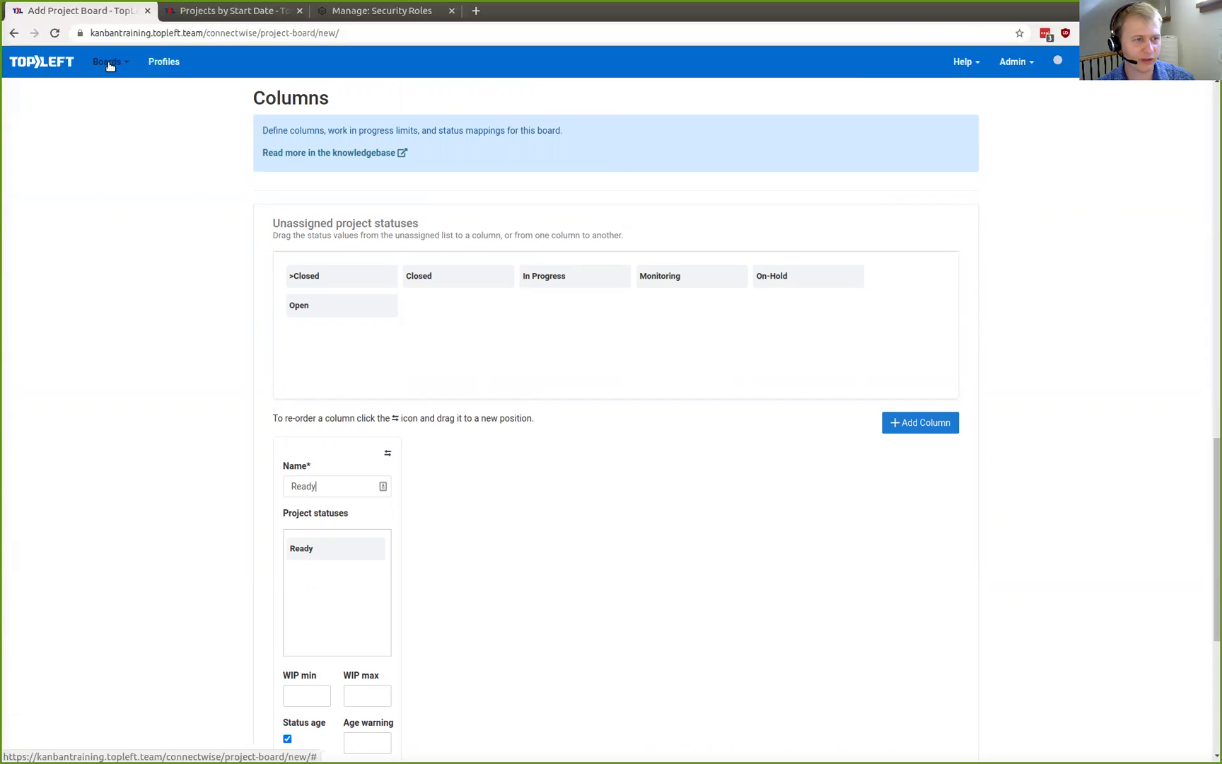
# Return to the Projects board and open the Financial System Implementation project's tickets in swimlanes by engineer.
pyautogui.click(110, 63)
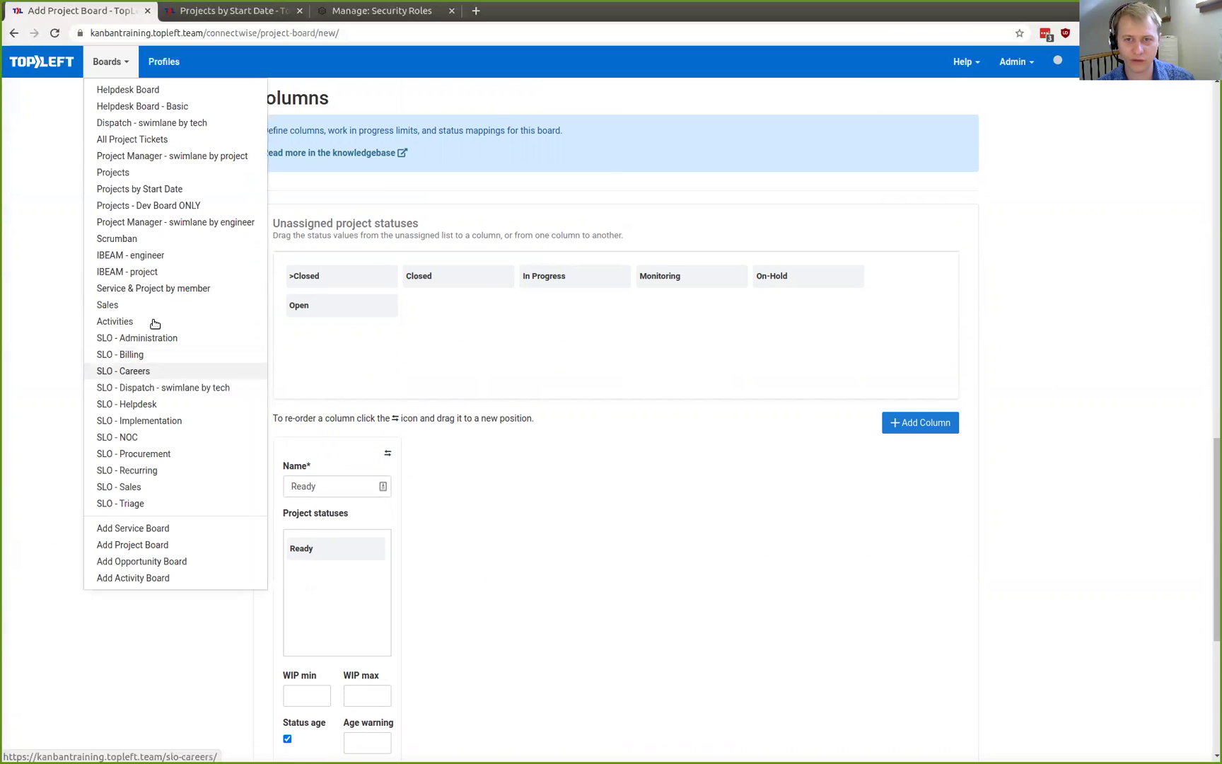
pyautogui.click(168, 178)
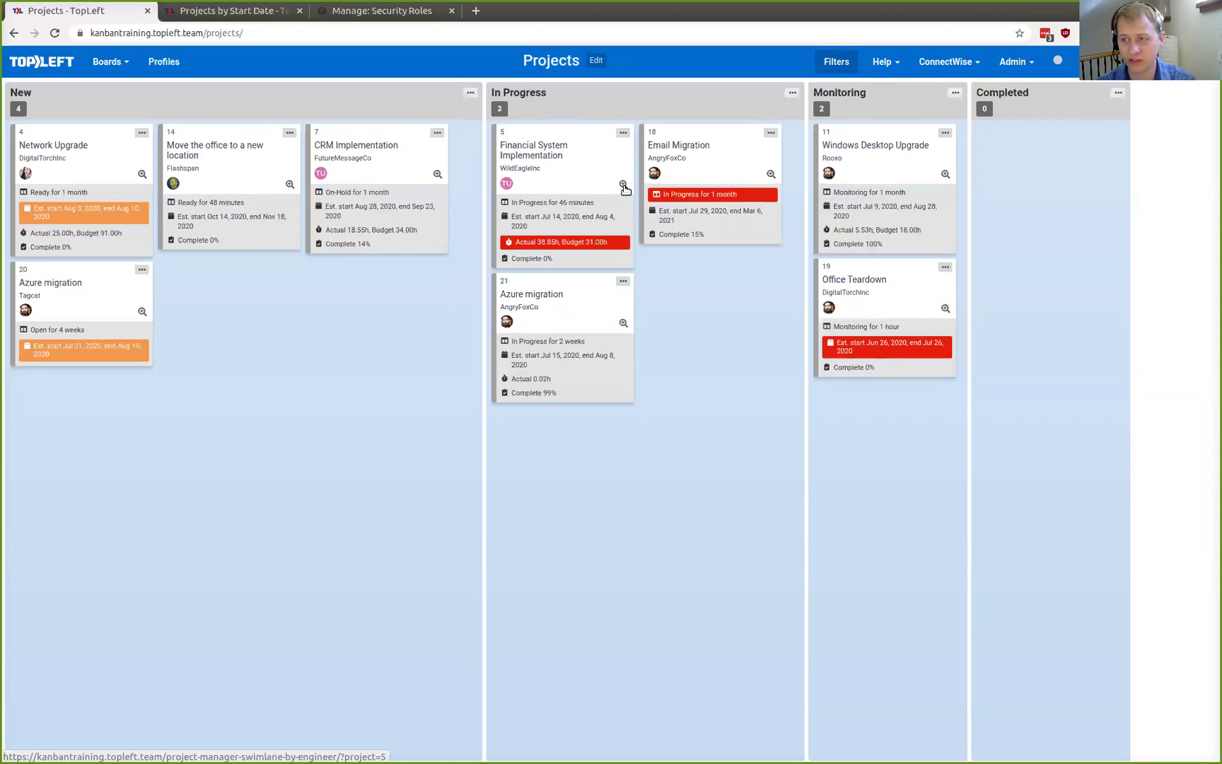
pyautogui.click(623, 185)
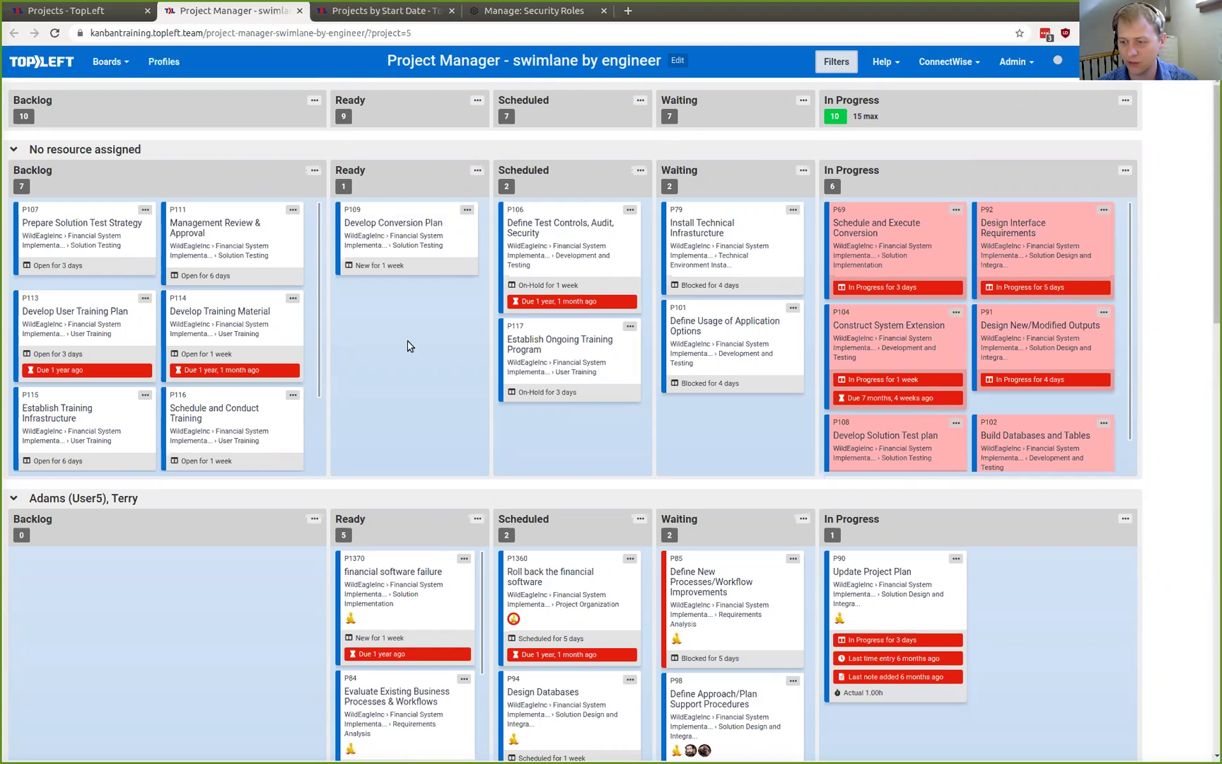
pyautogui.scroll(-5, 586, 322)
pyautogui.scroll(5, 586, 322)
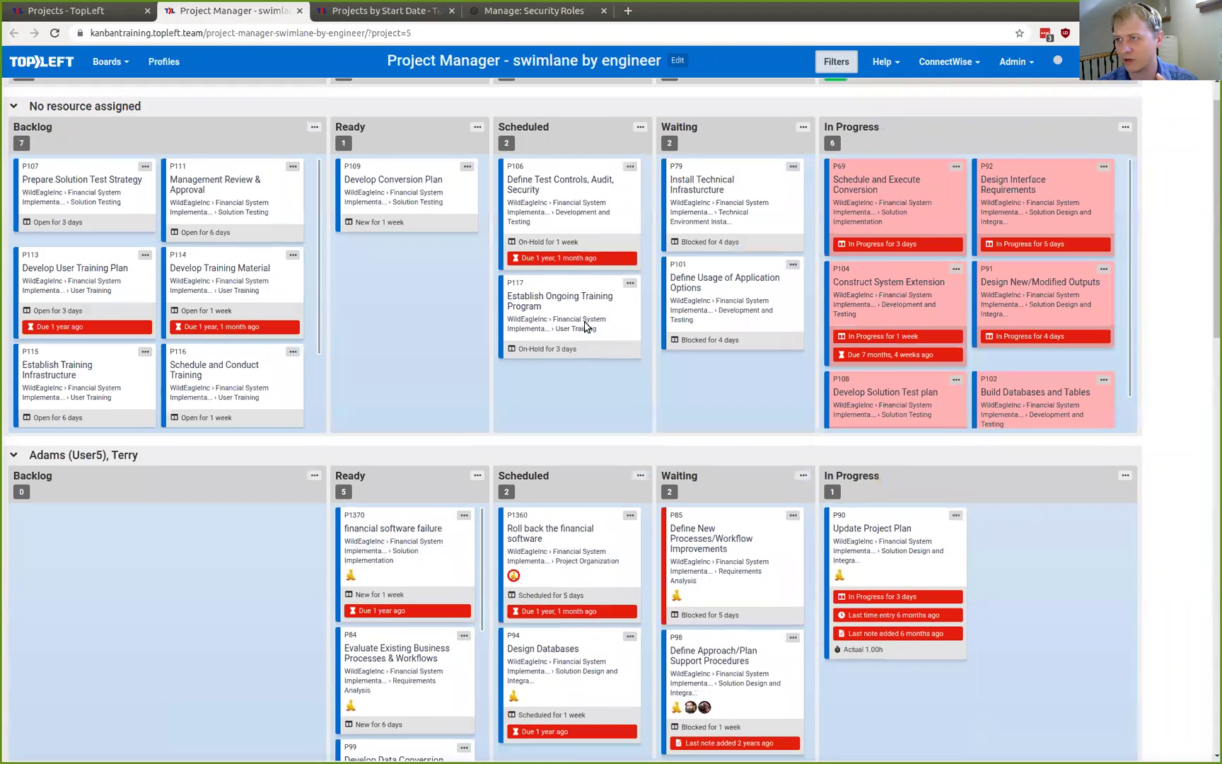
# Check the project filter applied to the ticket board, close the filter settings and look through the engineer swimlanes.
pyautogui.click(837, 62)
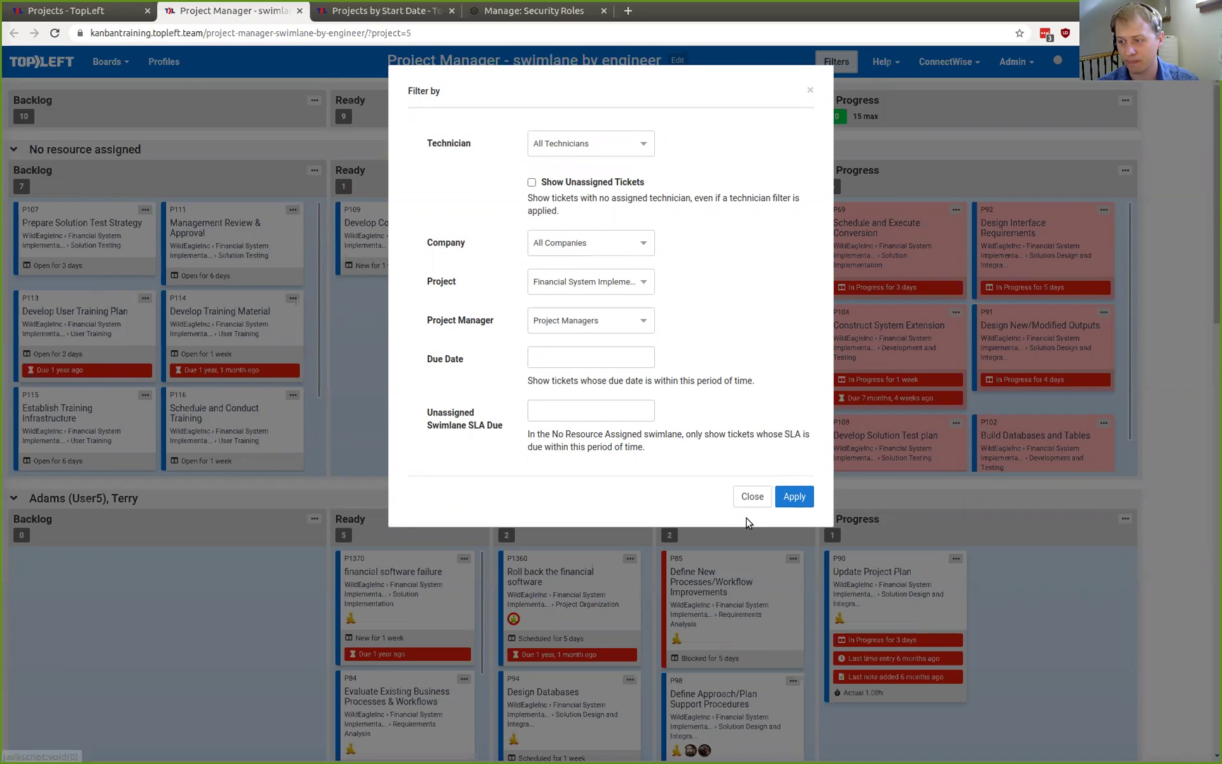
pyautogui.click(752, 496)
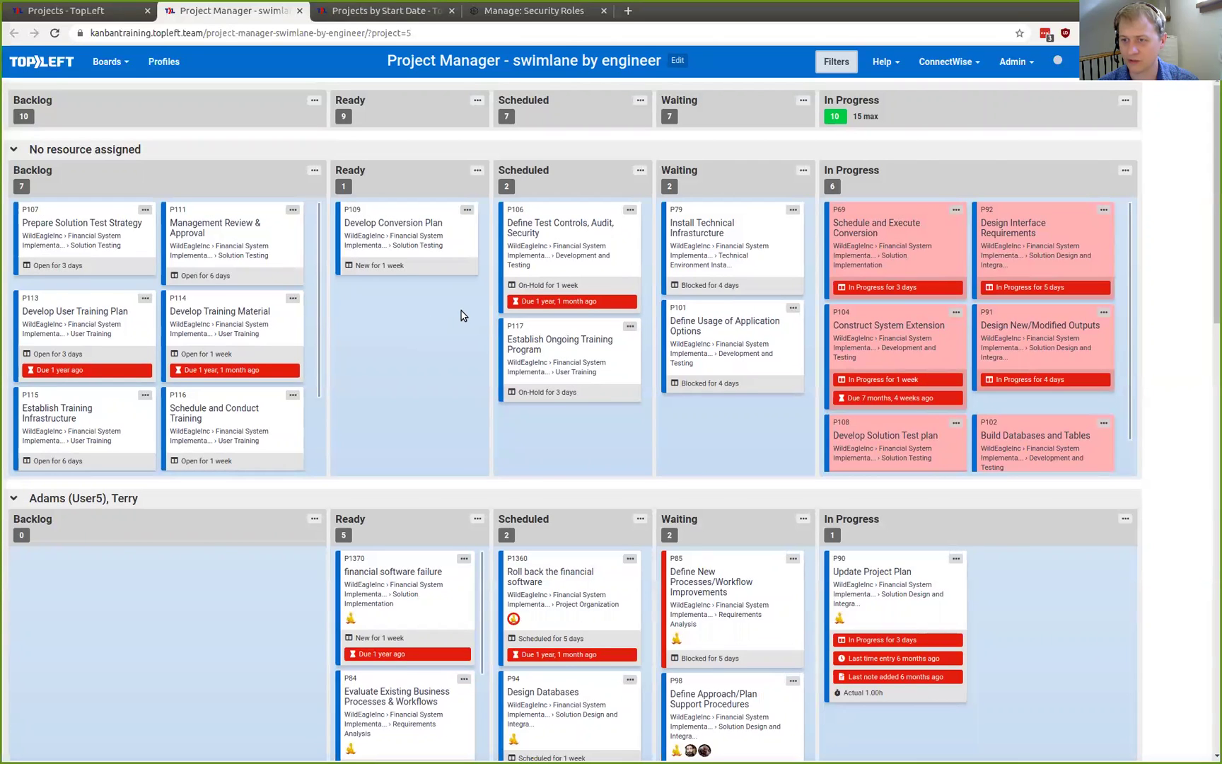
pyautogui.scroll(-6, 394, 304)
pyautogui.scroll(6, 398, 303)
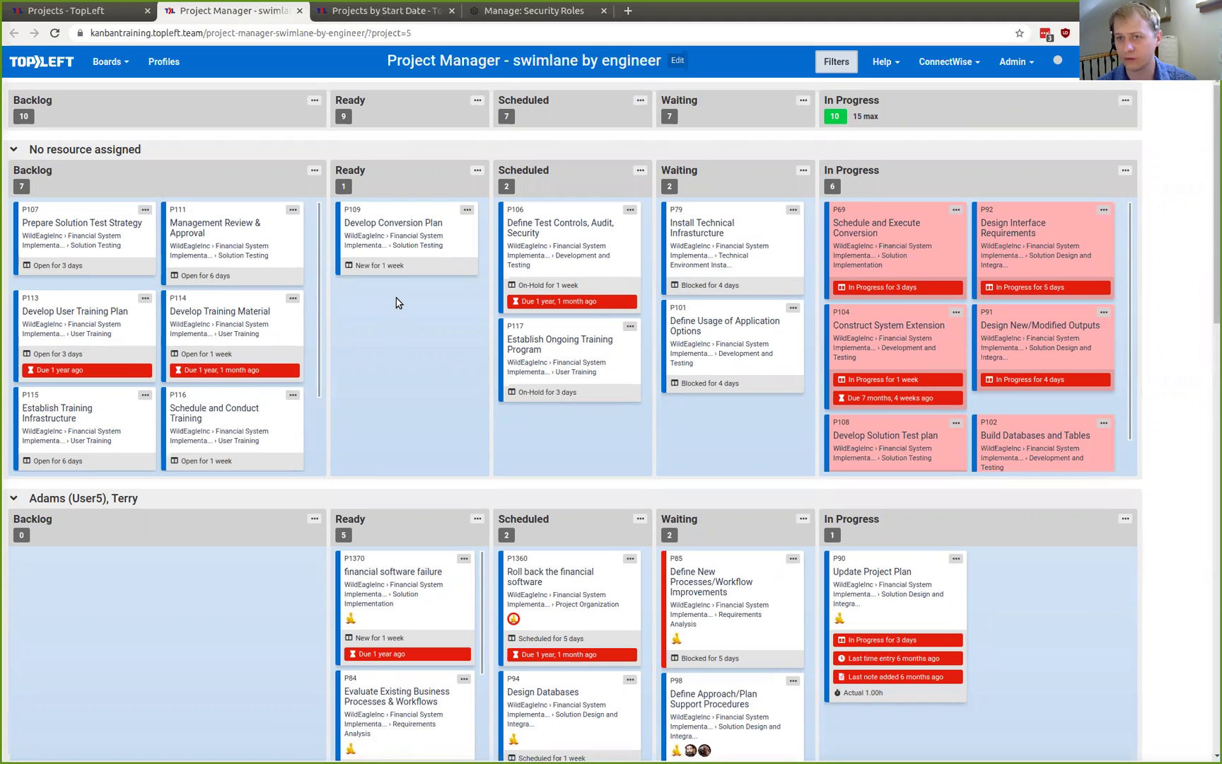
# Switch to the Projects by Start Date board and examine the projects in each weekly swimlane.
pyautogui.click(110, 12)
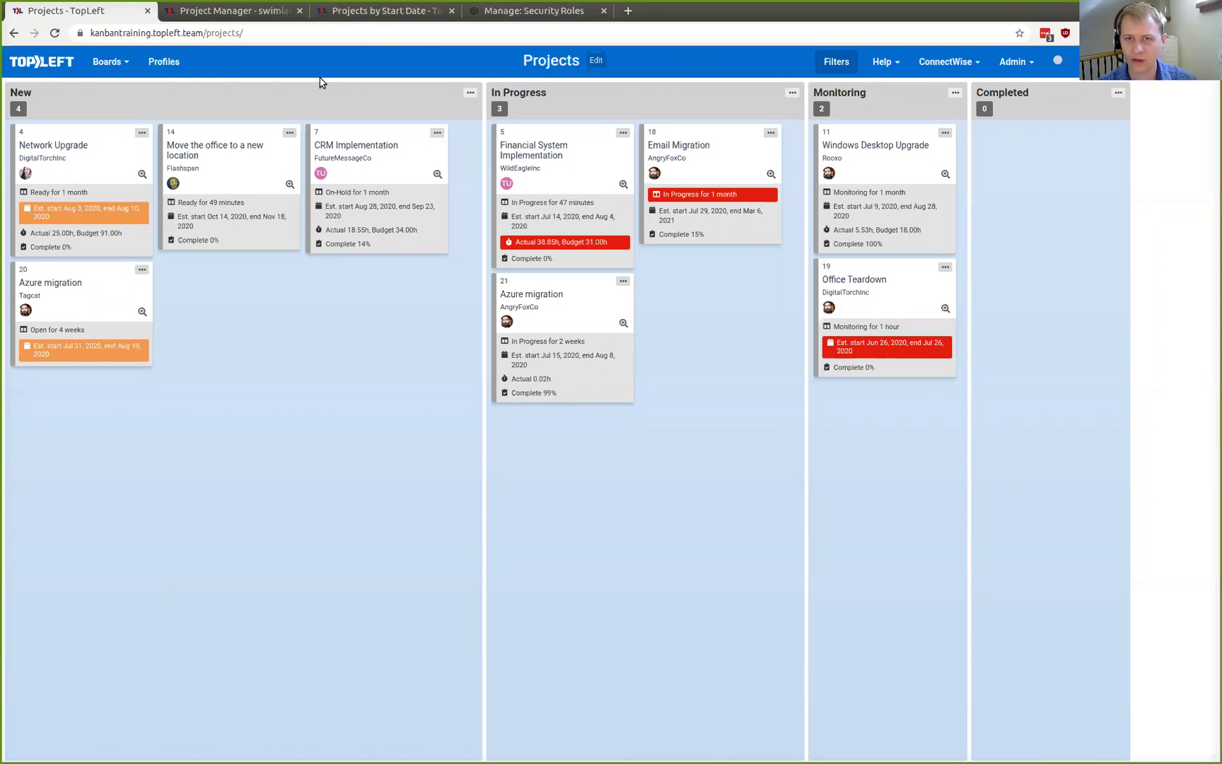
pyautogui.click(358, 11)
pyautogui.scroll(5, 370, 286)
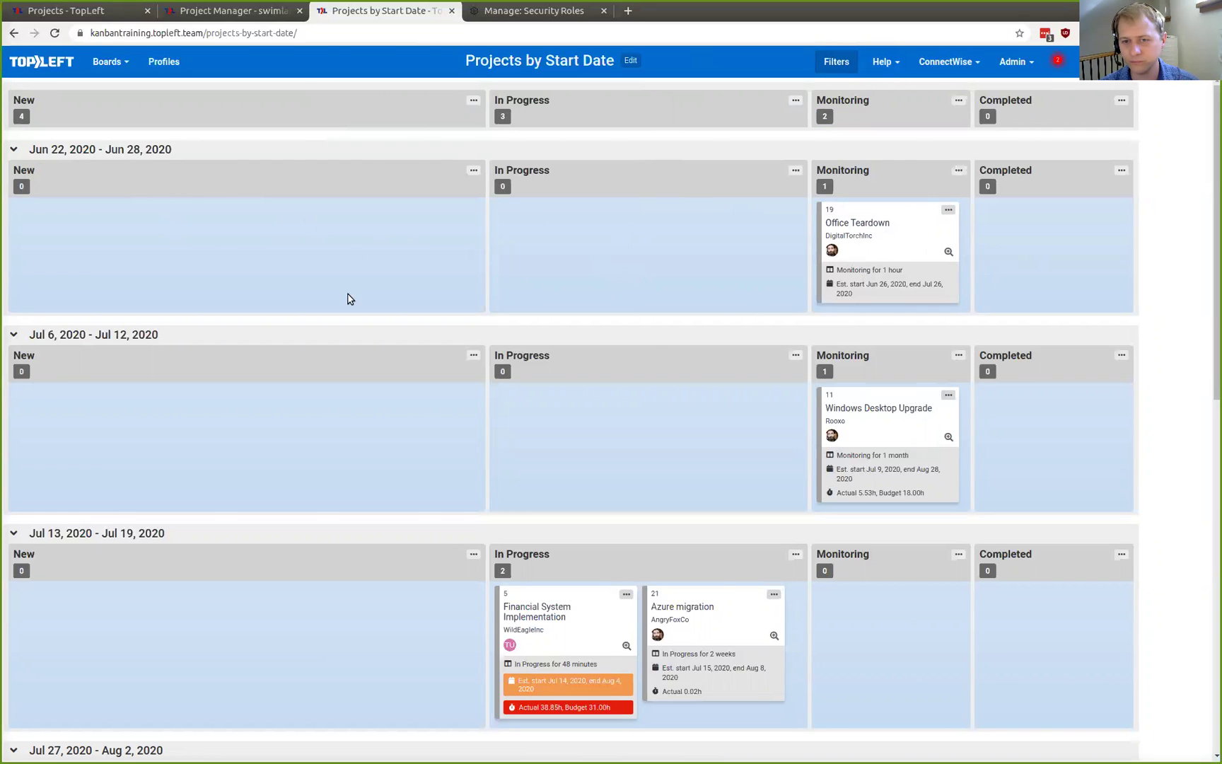
pyautogui.scroll(-3, 647, 341)
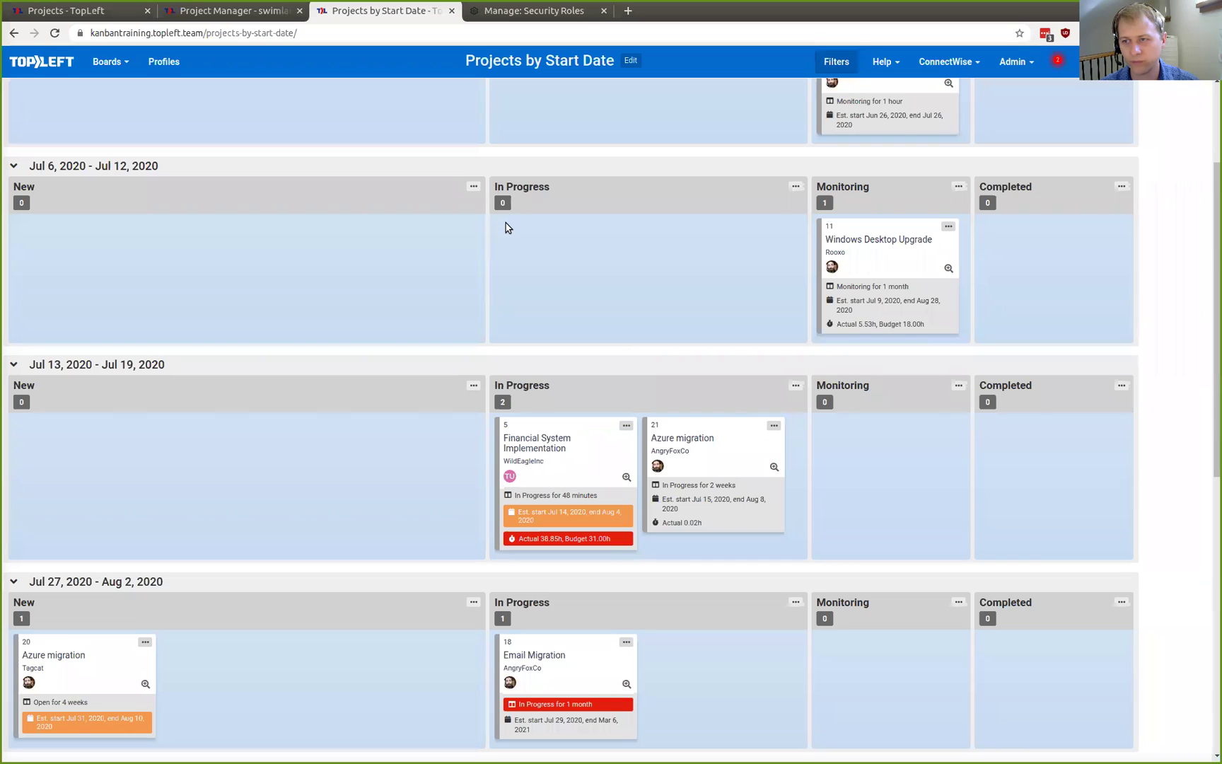
pyautogui.scroll(-2, 720, 250)
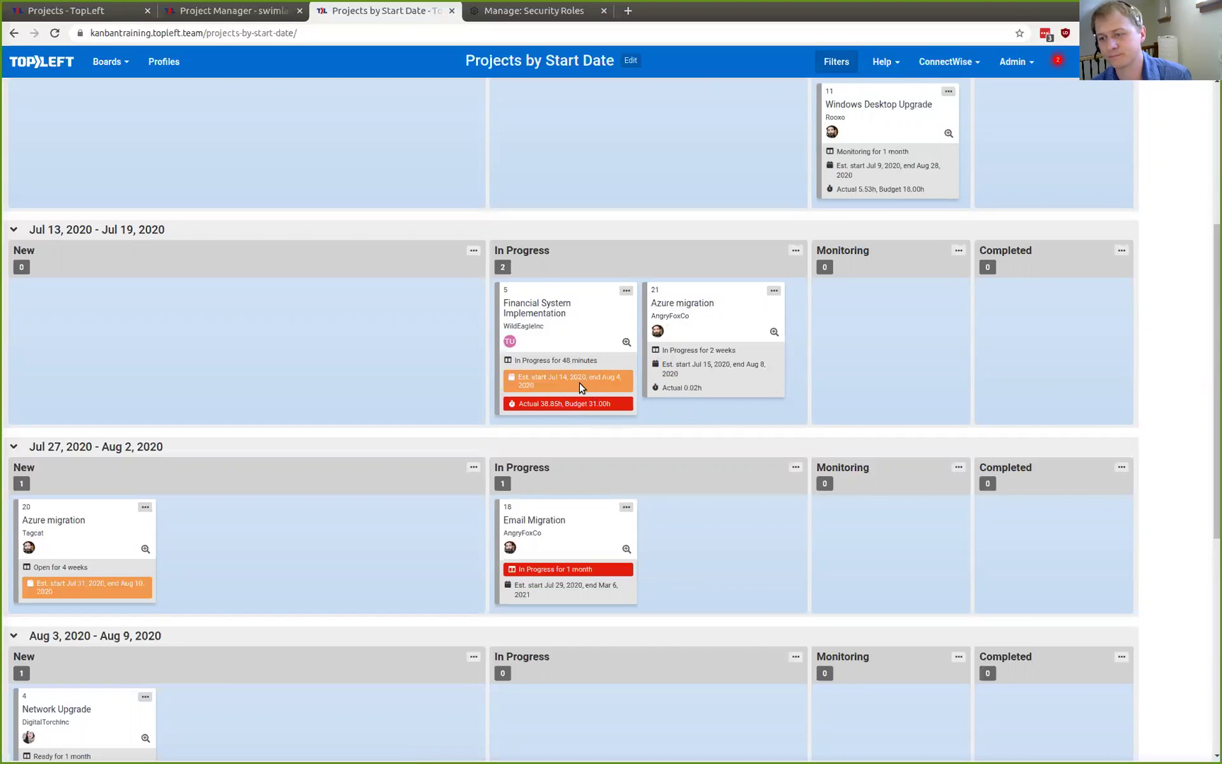
pyautogui.scroll(-4, 281, 341)
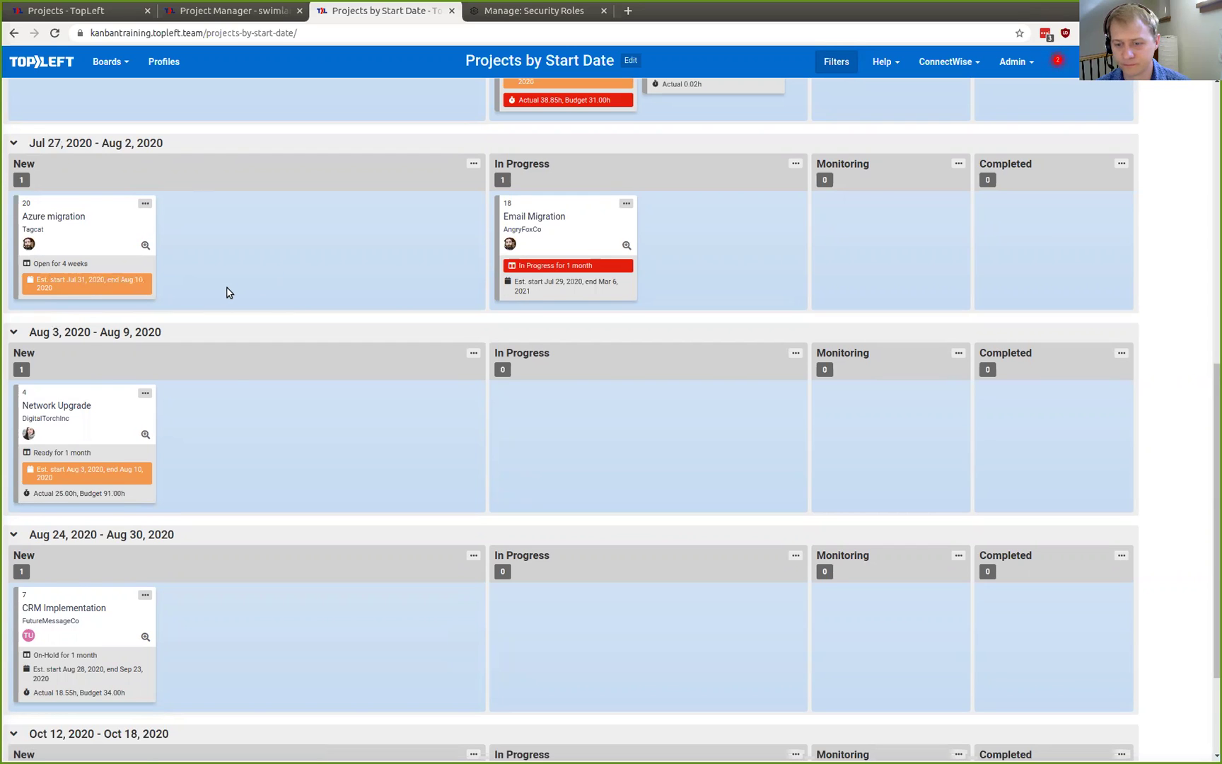
pyautogui.scroll(-2, 230, 290)
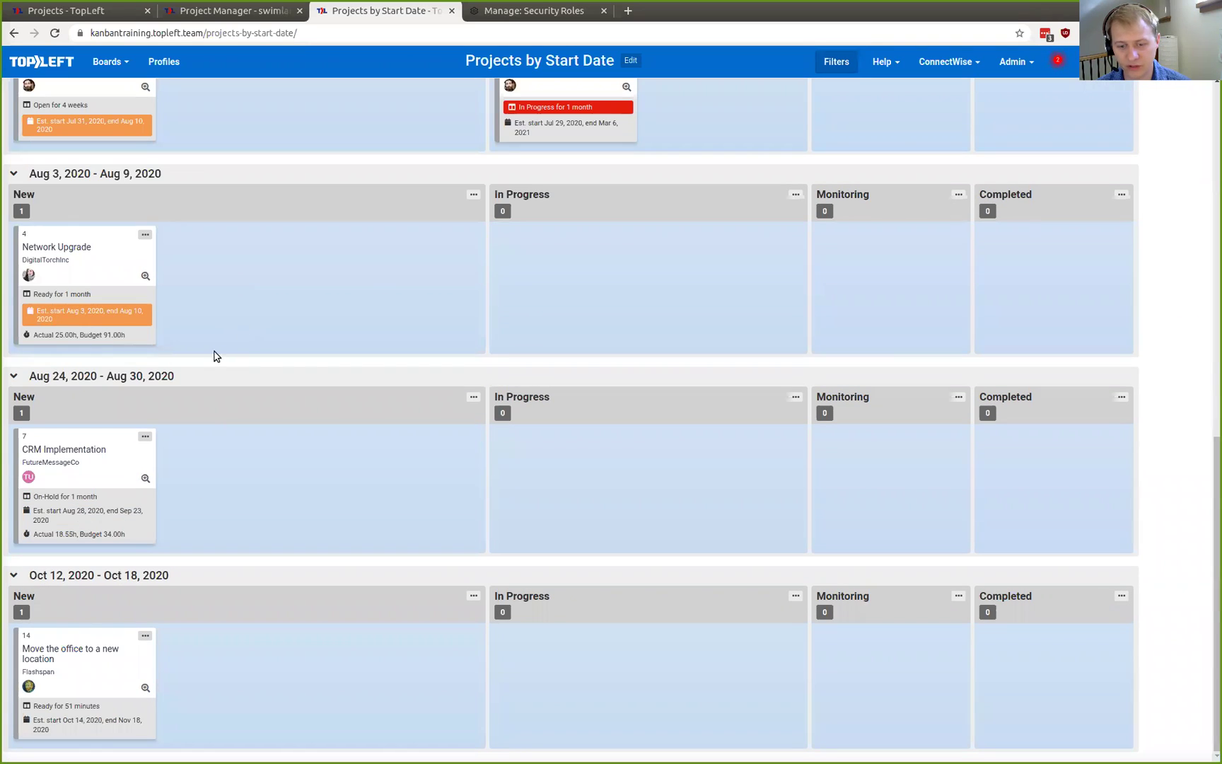
pyautogui.scroll(10, 272, 303)
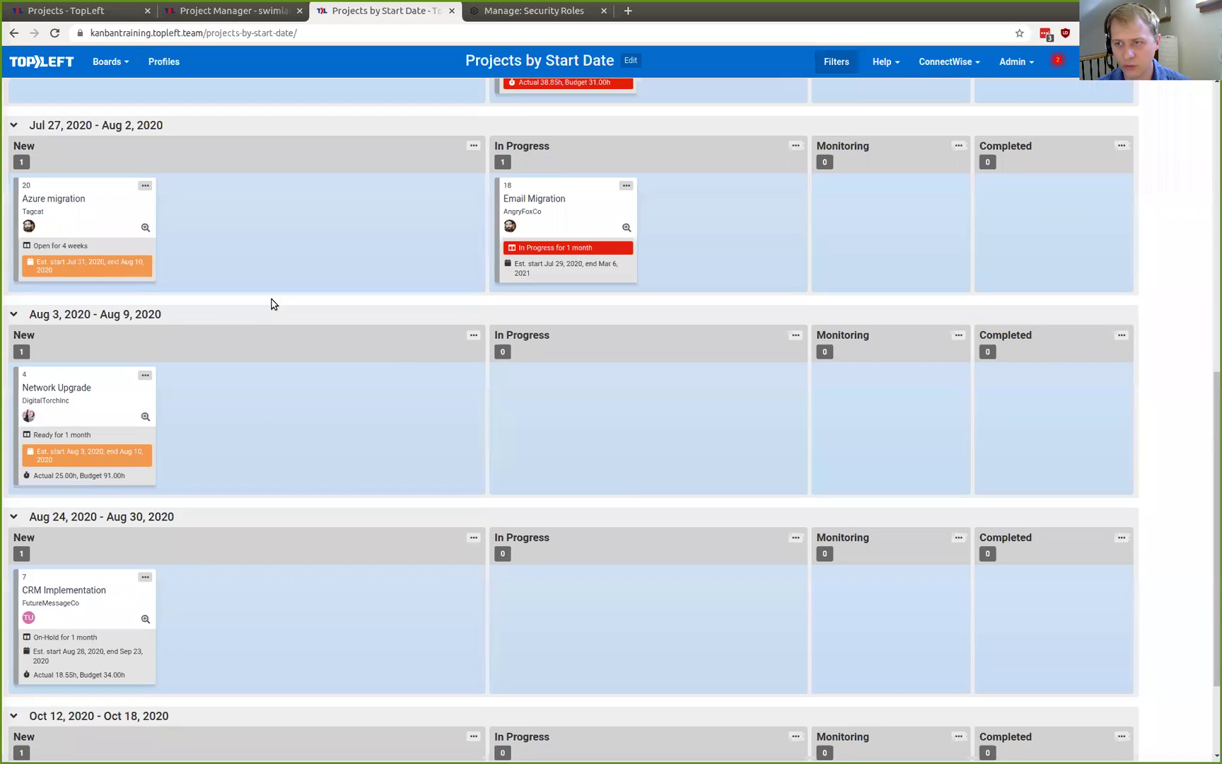
# Examine the July to October weekly swimlanes, comparing the project cards' statuses, estimated dates and assigned managers.
pyautogui.scroll(-7, 306, 376)
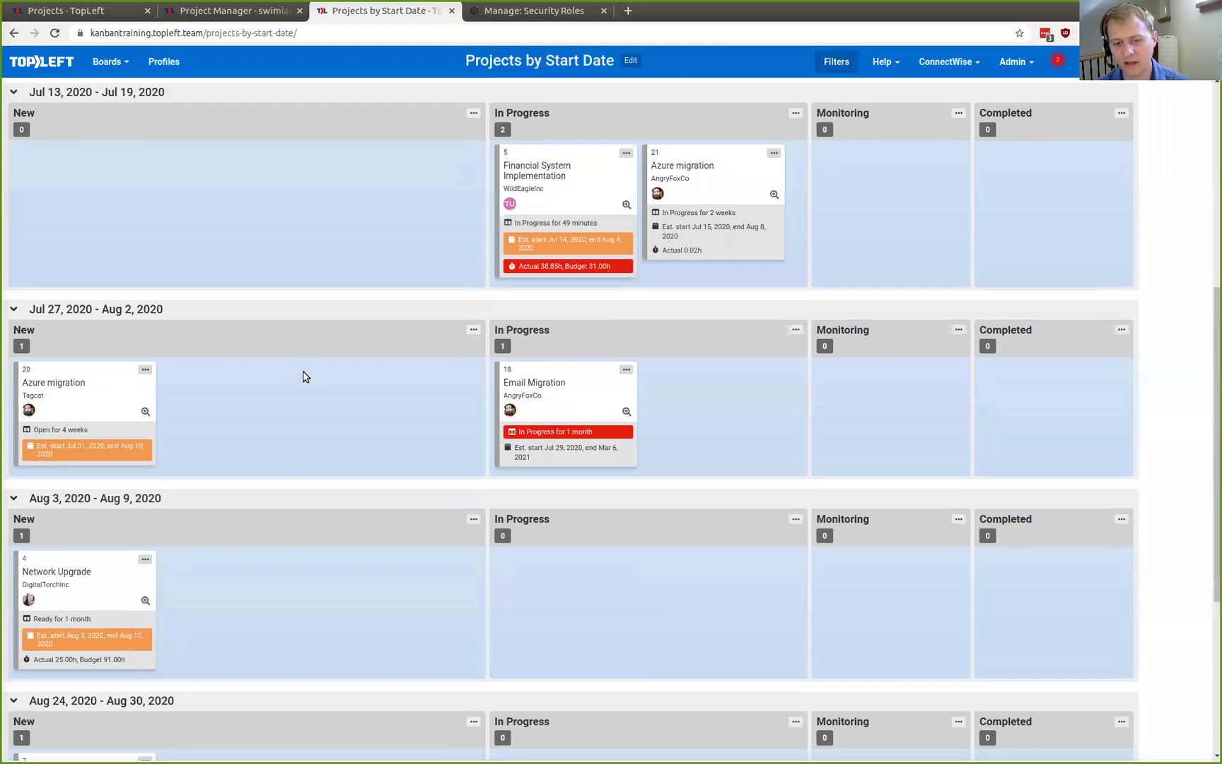
pyautogui.scroll(2, 268, 346)
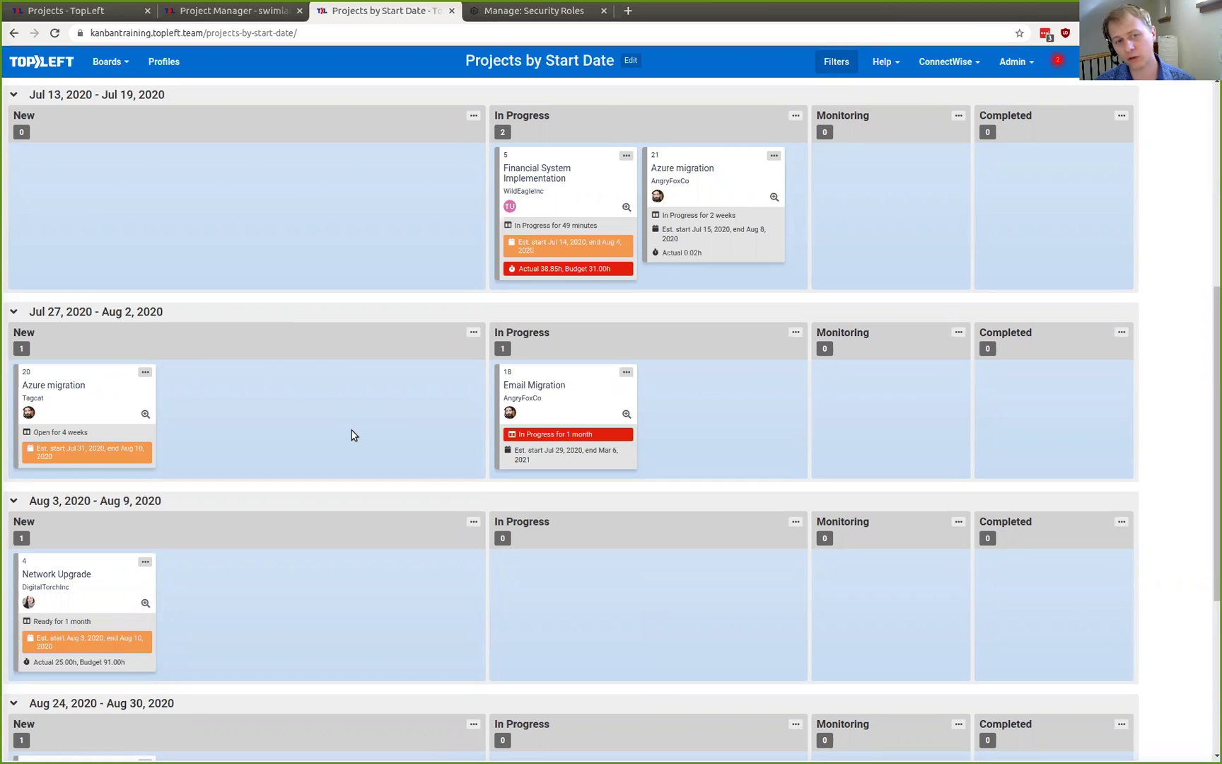
pyautogui.scroll(-5, 350, 433)
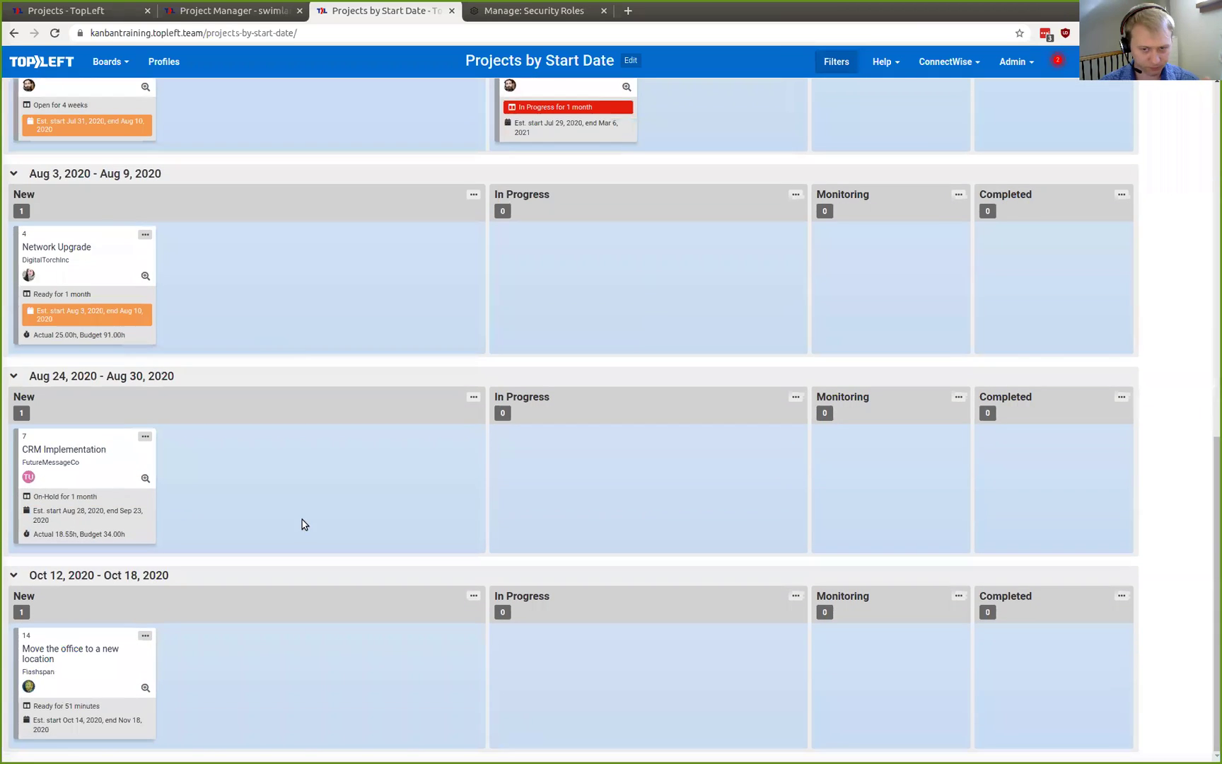
pyautogui.scroll(2, 286, 277)
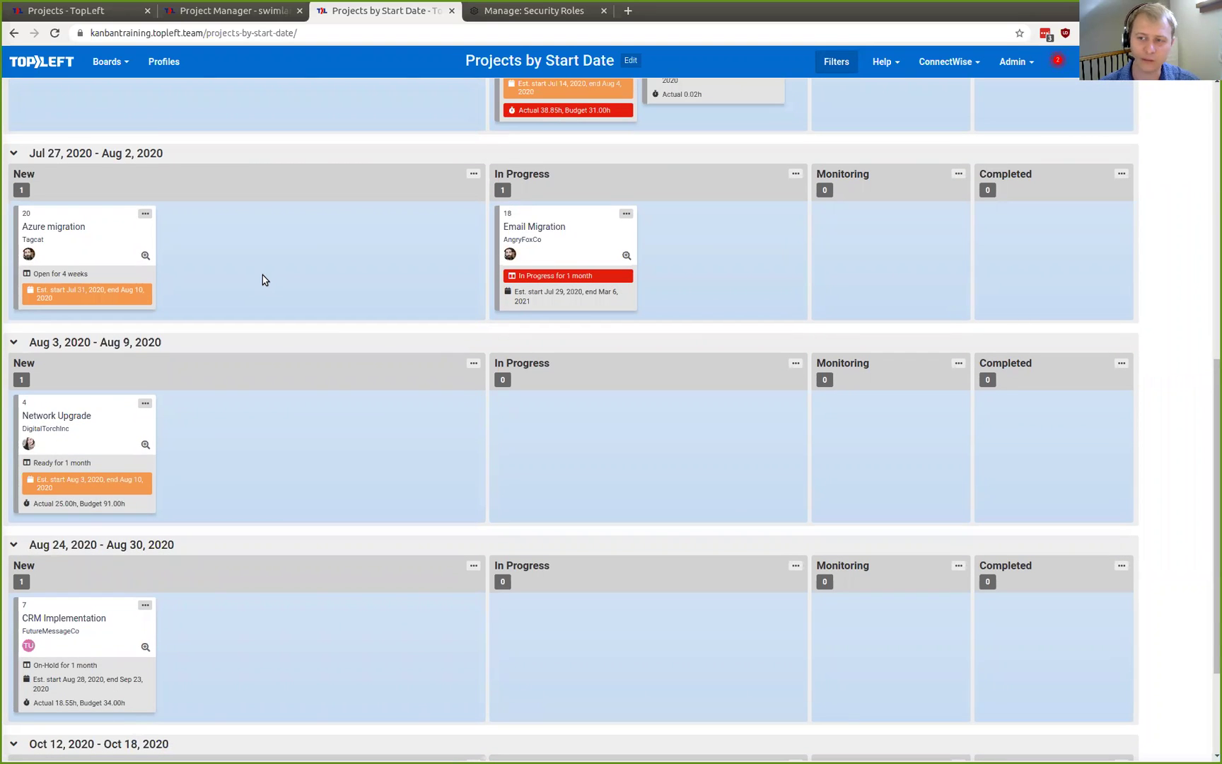
pyautogui.scroll(-2, 263, 280)
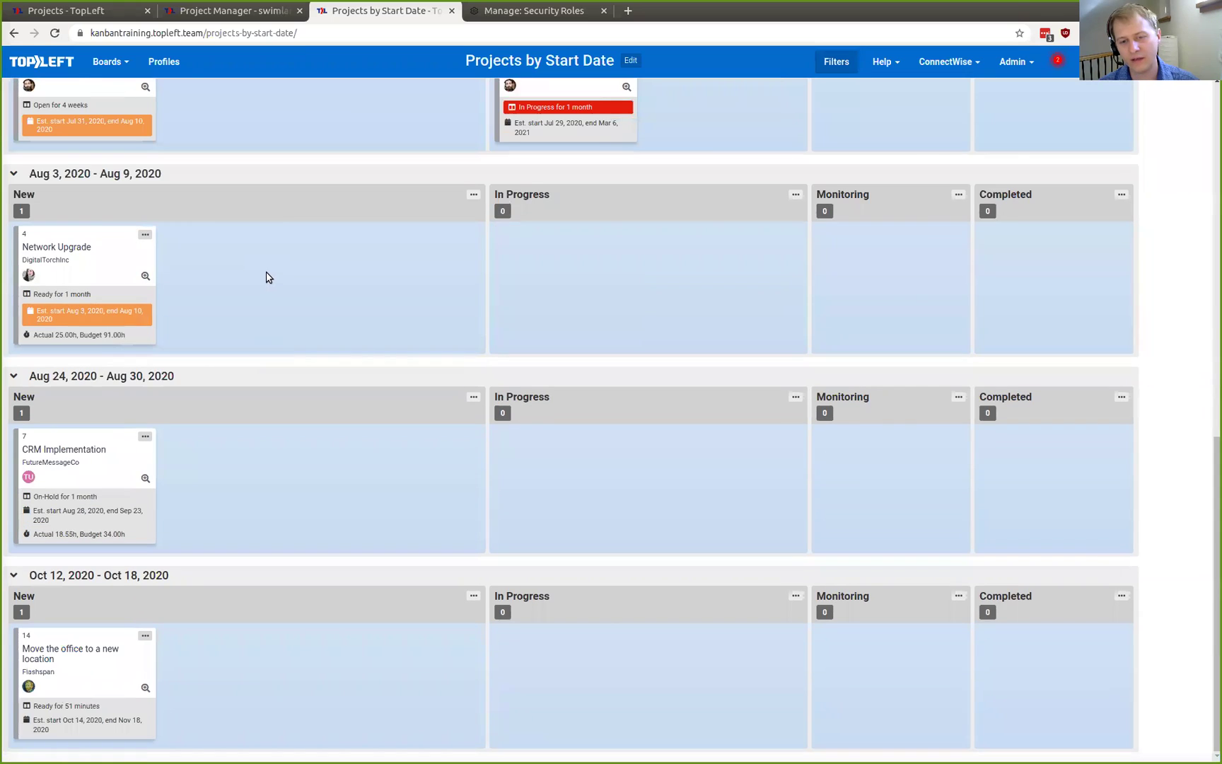
pyautogui.scroll(3, 370, 183)
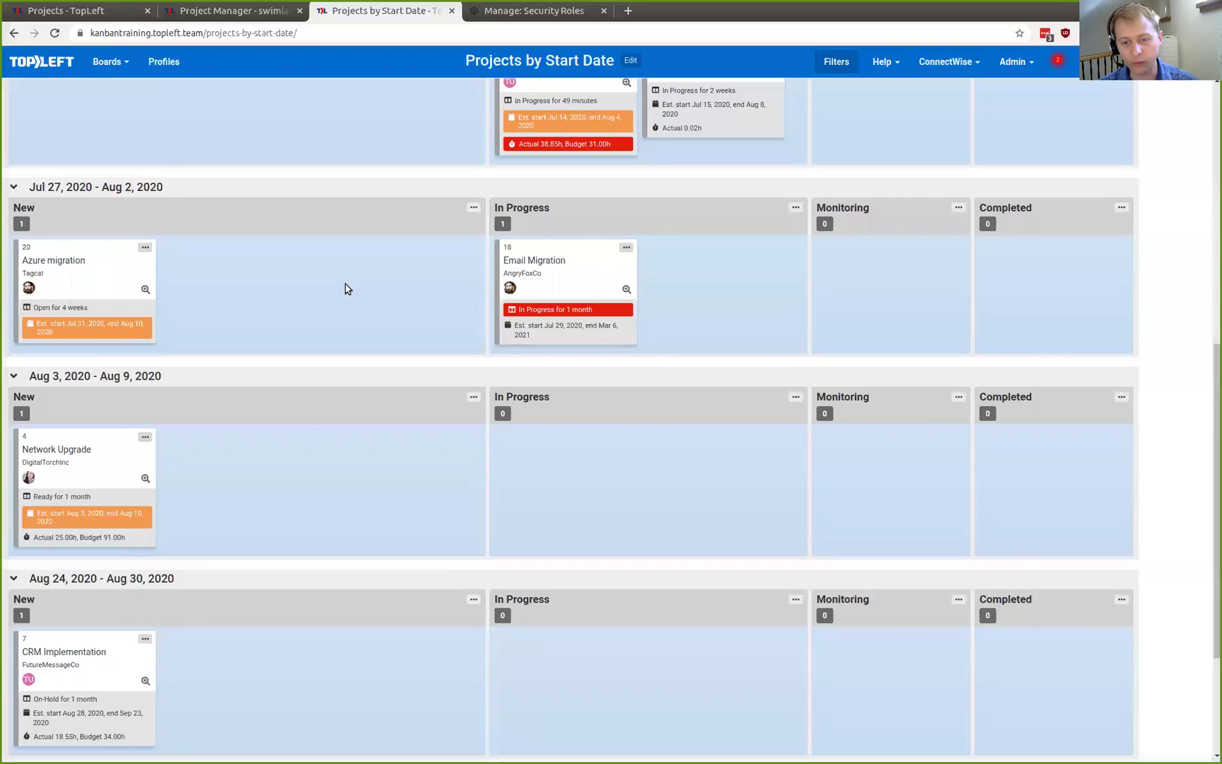
pyautogui.scroll(-3, 348, 304)
pyautogui.scroll(-1, 322, 380)
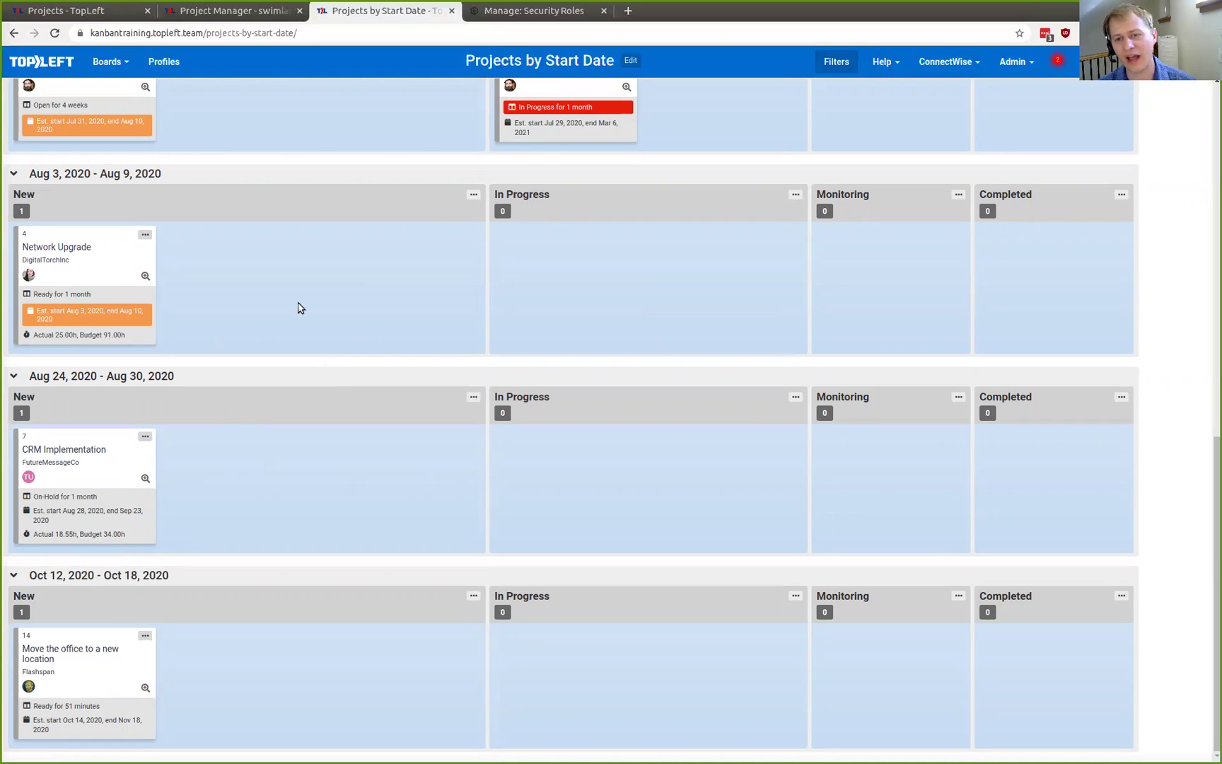
pyautogui.scroll(10, 319, 293)
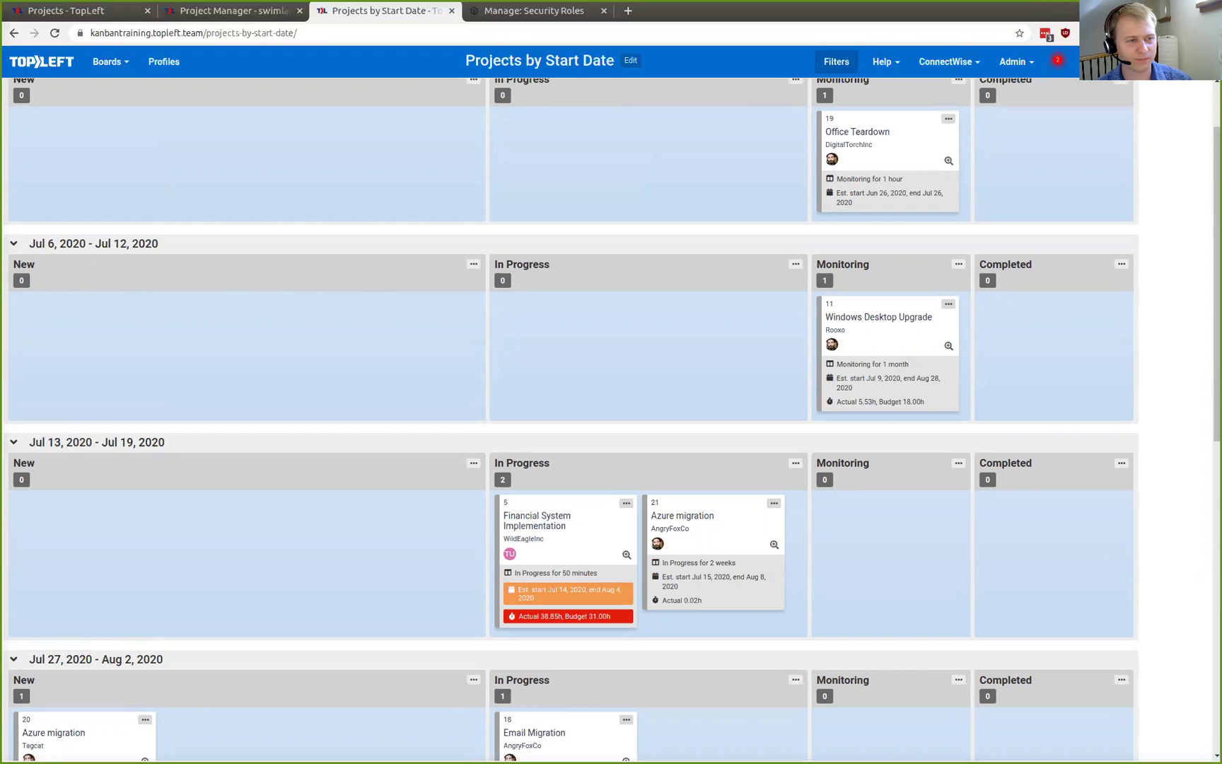
pyautogui.scroll(-3, 315, 403)
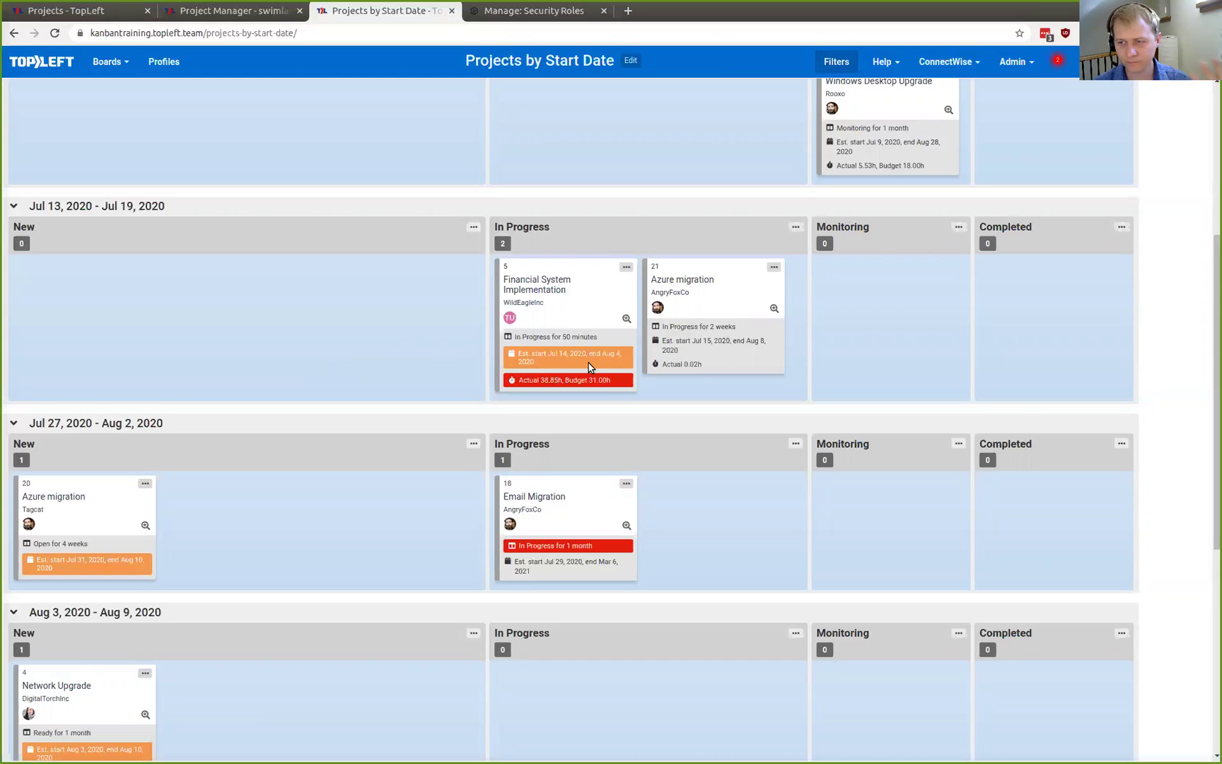
pyautogui.moveTo(658, 308)
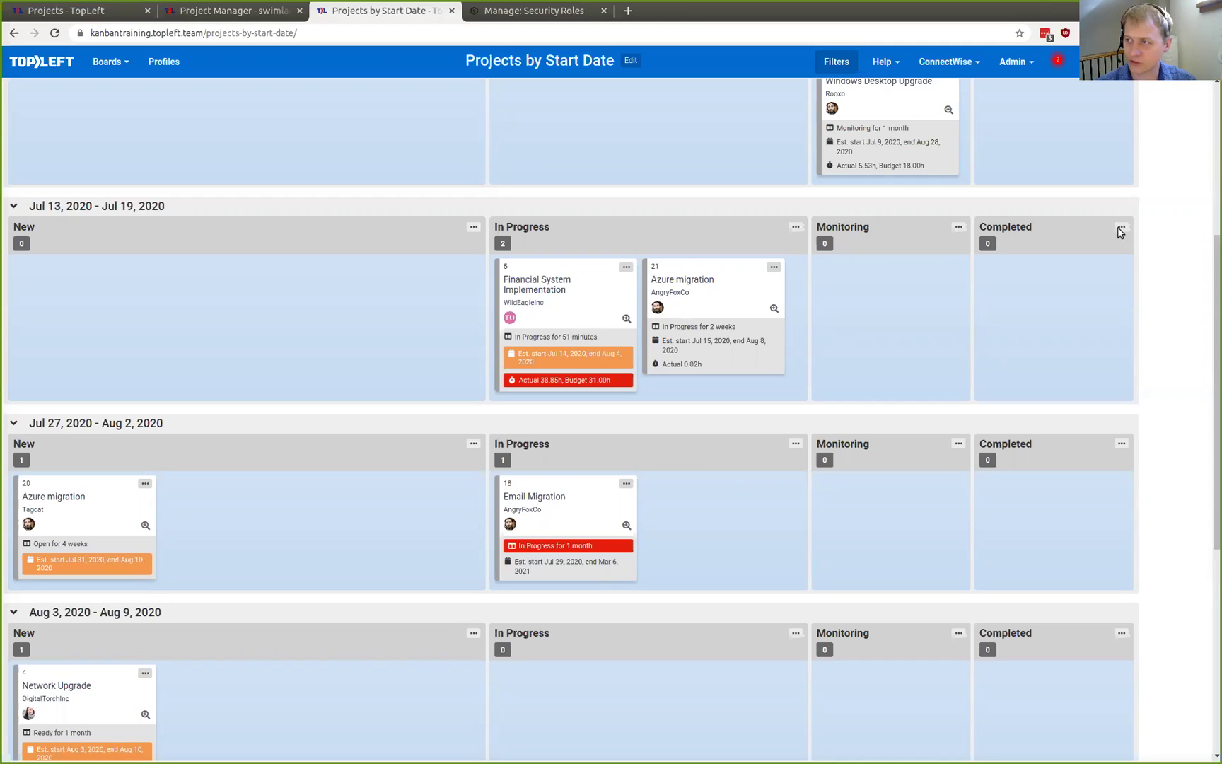
# Check the plan's member assignment licences on the Licensing page and return to the Projects by Start Date board.
pyautogui.click(1014, 63)
pyautogui.click(986, 92)
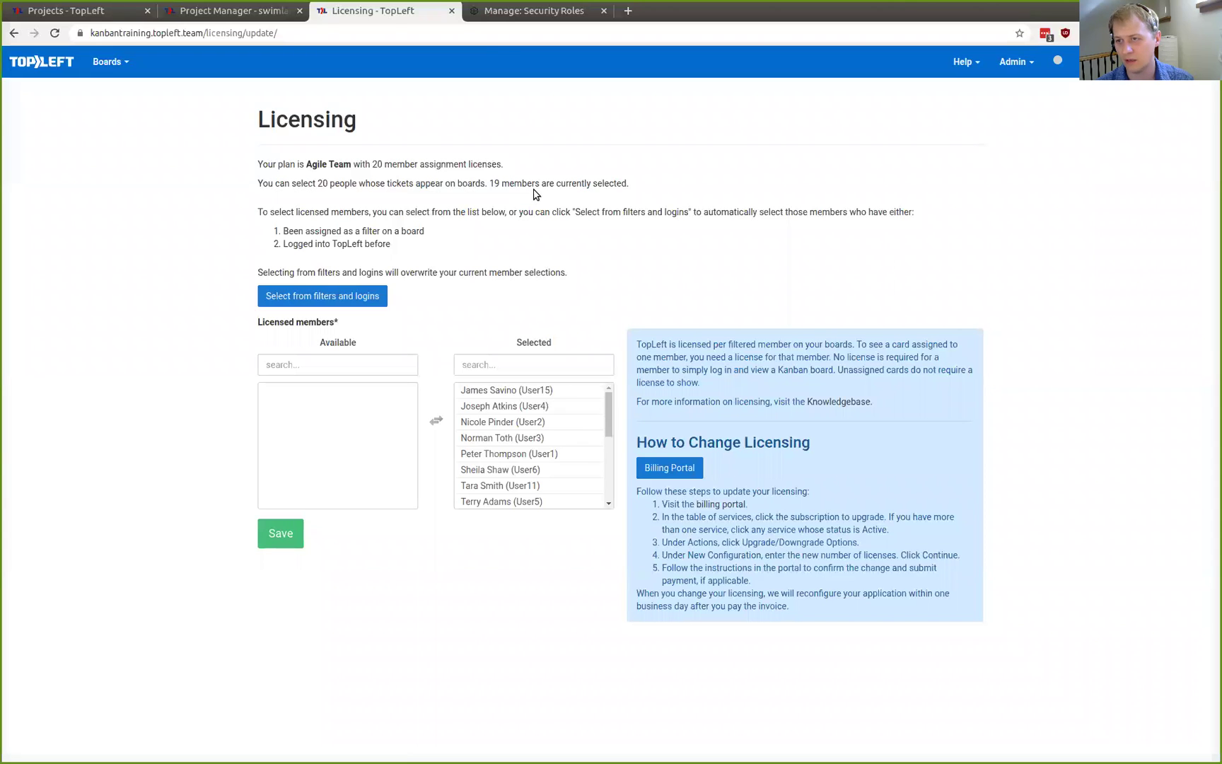
pyautogui.hotkey('alt', 'Left')
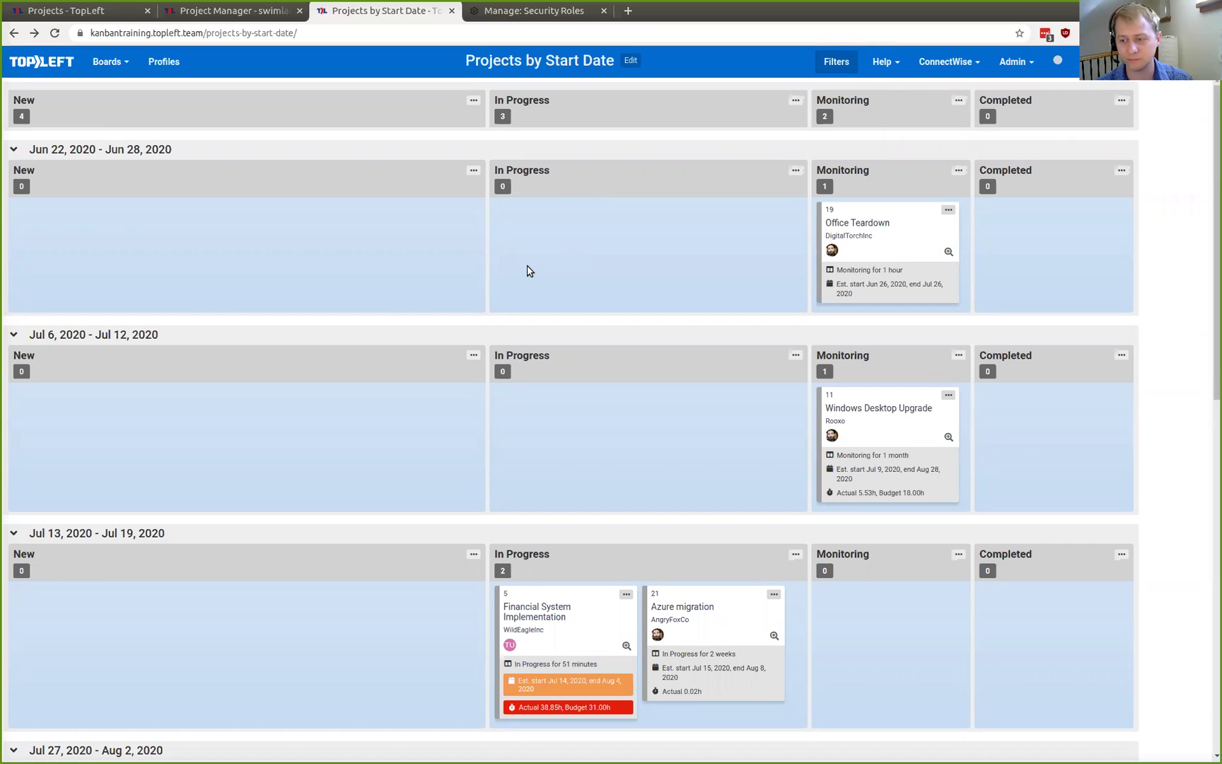
# Move the Financial System Implementation project from In Progress to Monitoring in the Jul 13–19 swimlane, and move it back to In Progress.
pyautogui.scroll(-6, 446, 242)
pyautogui.scroll(-3, 444, 242)
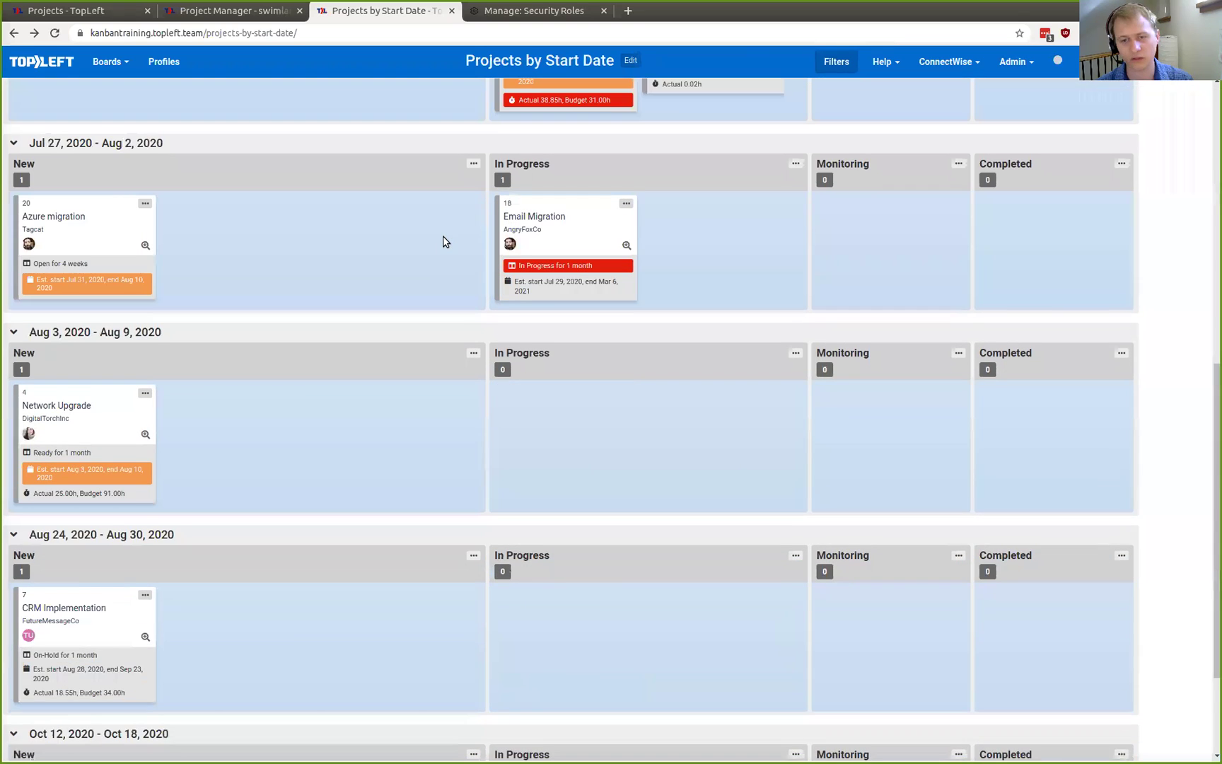
pyautogui.scroll(-1, 444, 242)
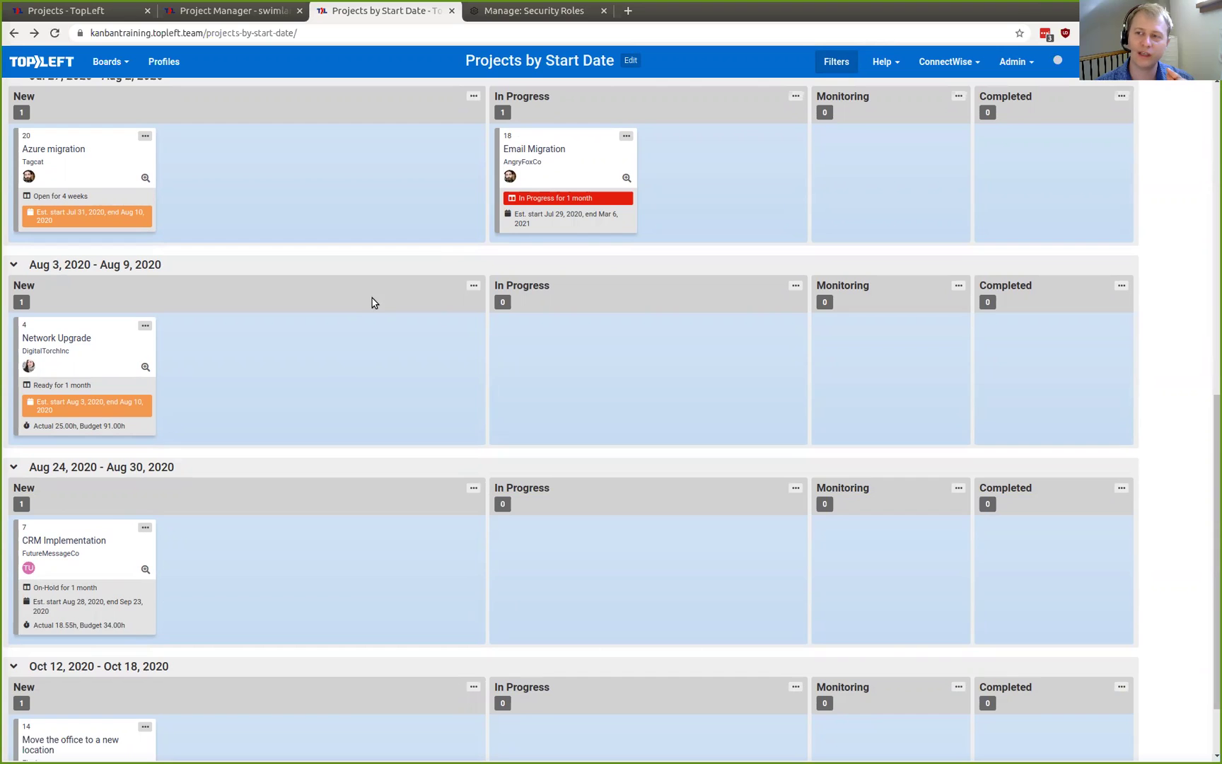
pyautogui.scroll(9, 373, 307)
pyautogui.scroll(1, 373, 307)
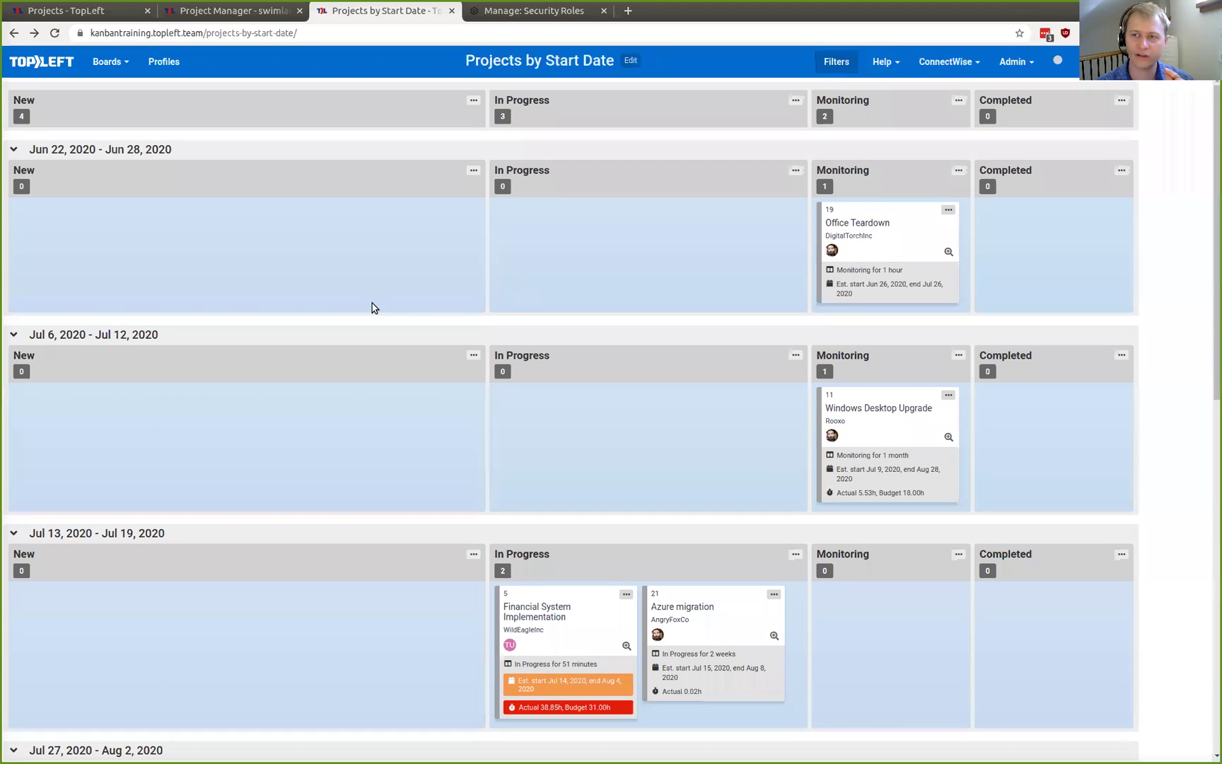
pyautogui.scroll(-2, 507, 388)
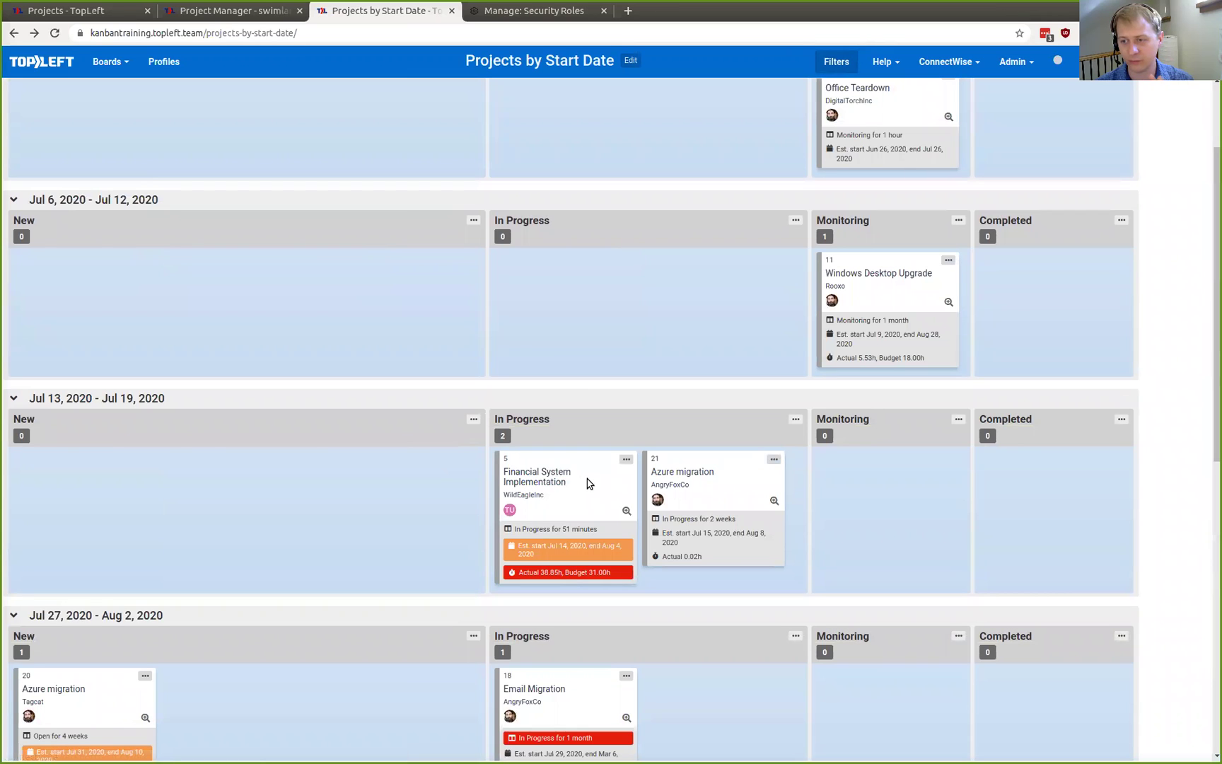
pyautogui.moveTo(586, 495); pyautogui.dragTo(893, 490)
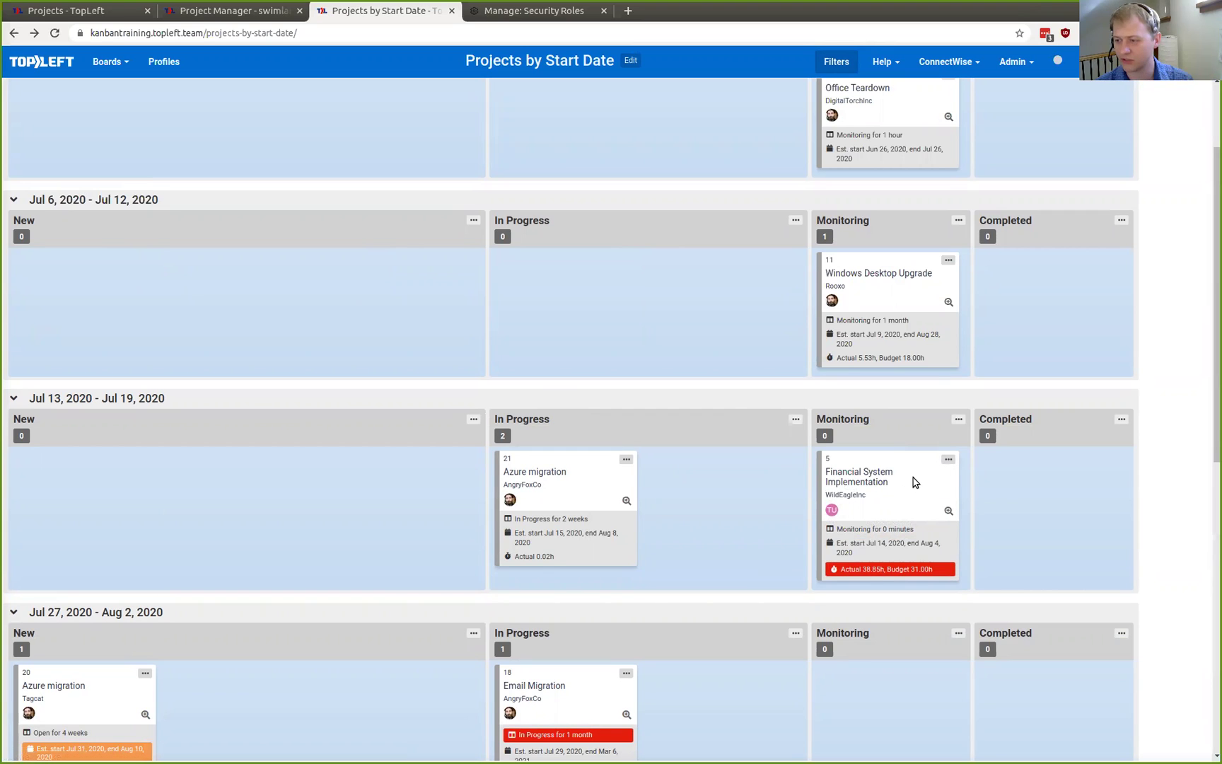
pyautogui.moveTo(912, 481); pyautogui.dragTo(722, 478)
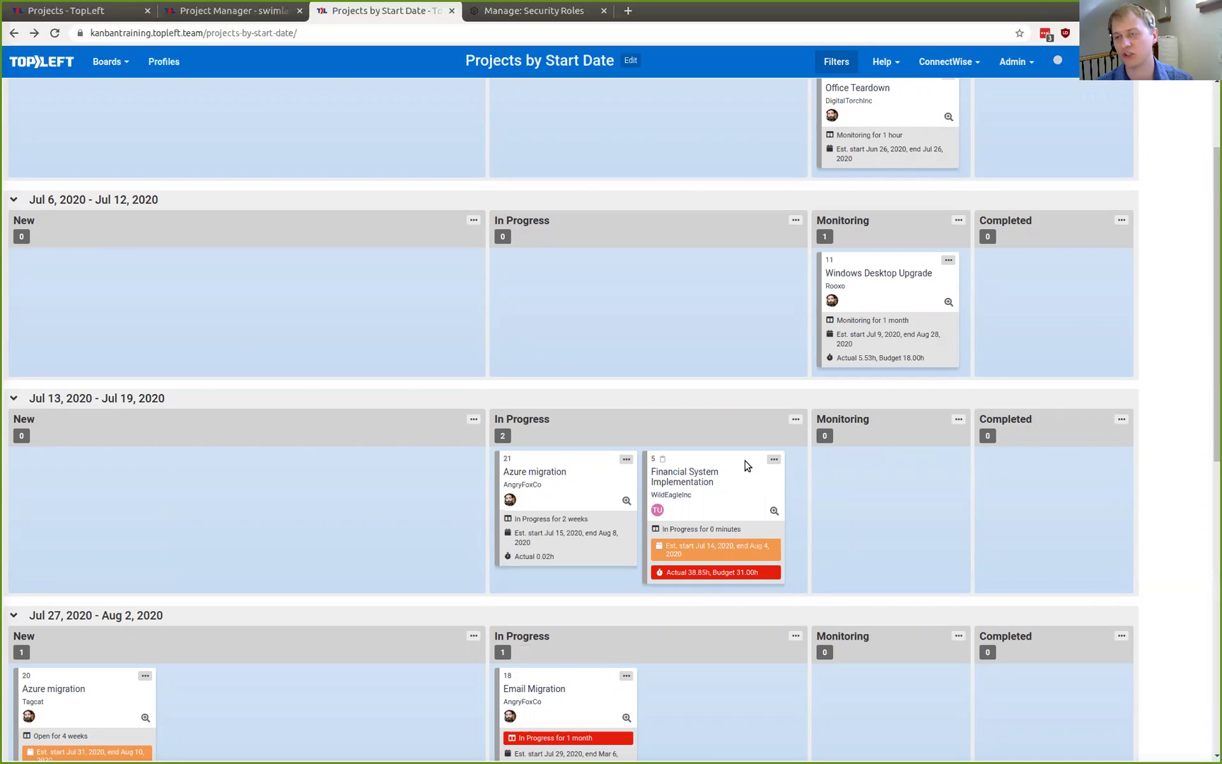
# Check the Project Headers edit level options for the kanban6 security role in ConnectWise Manage, keep All, and return to the Projects by Start Date board.
pyautogui.click(490, 12)
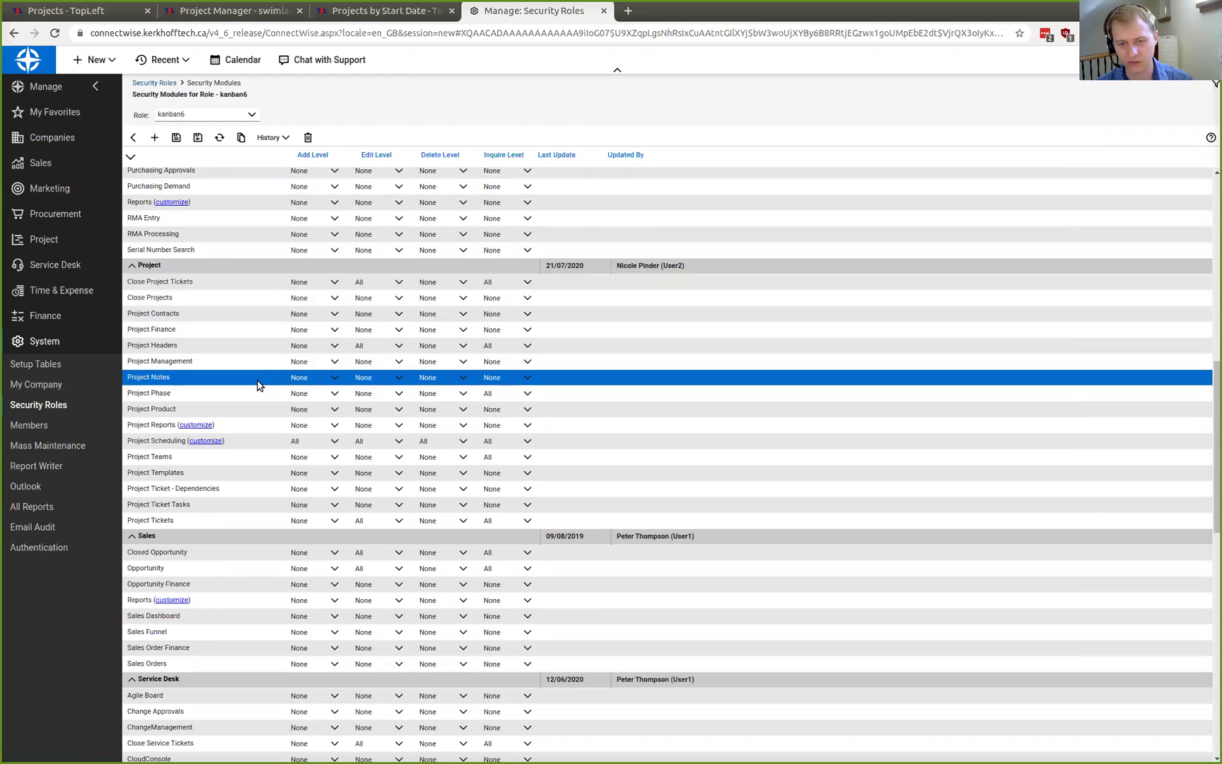
pyautogui.click(233, 394)
pyautogui.click(209, 343)
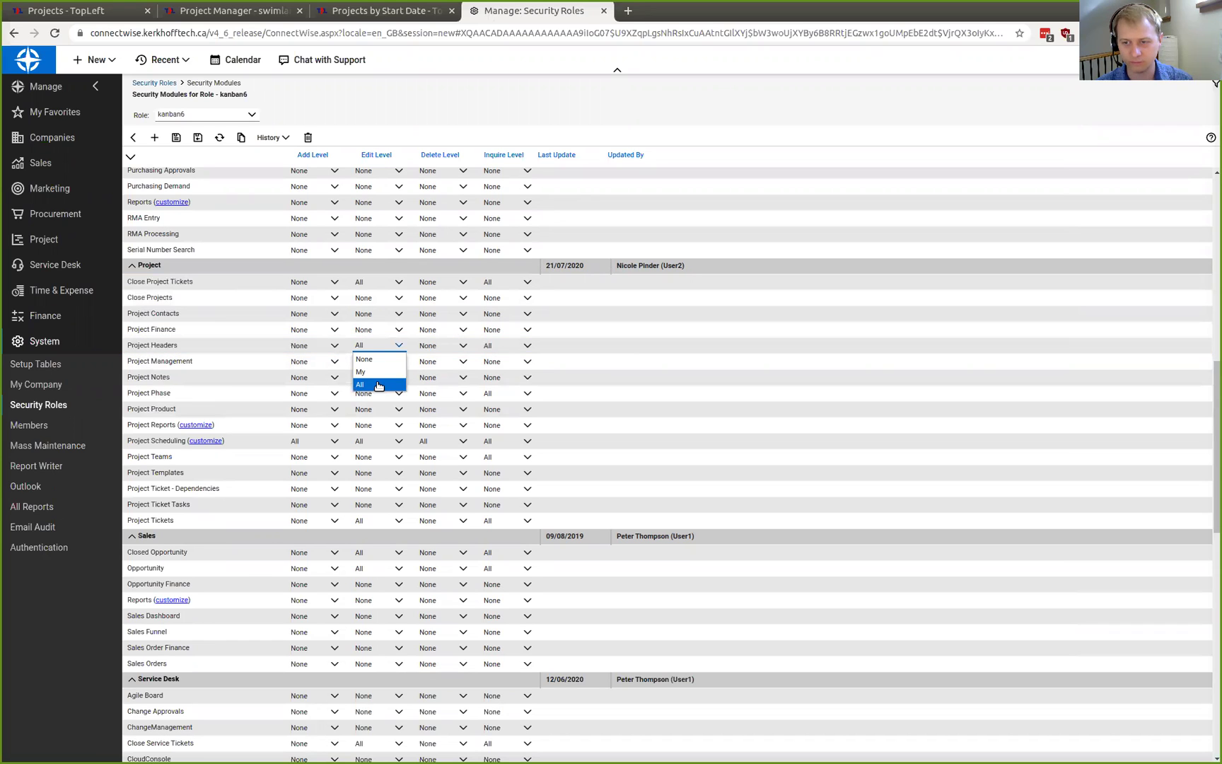
pyautogui.click(362, 384)
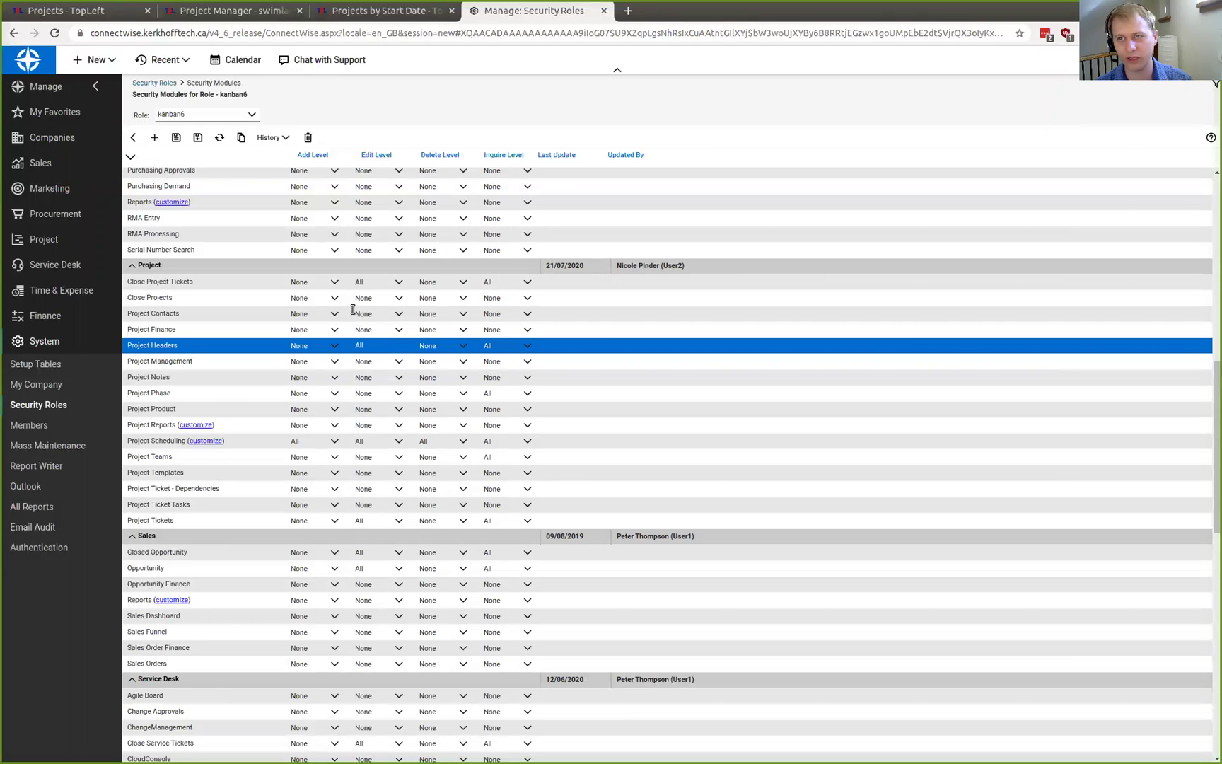
pyautogui.click(350, 15)
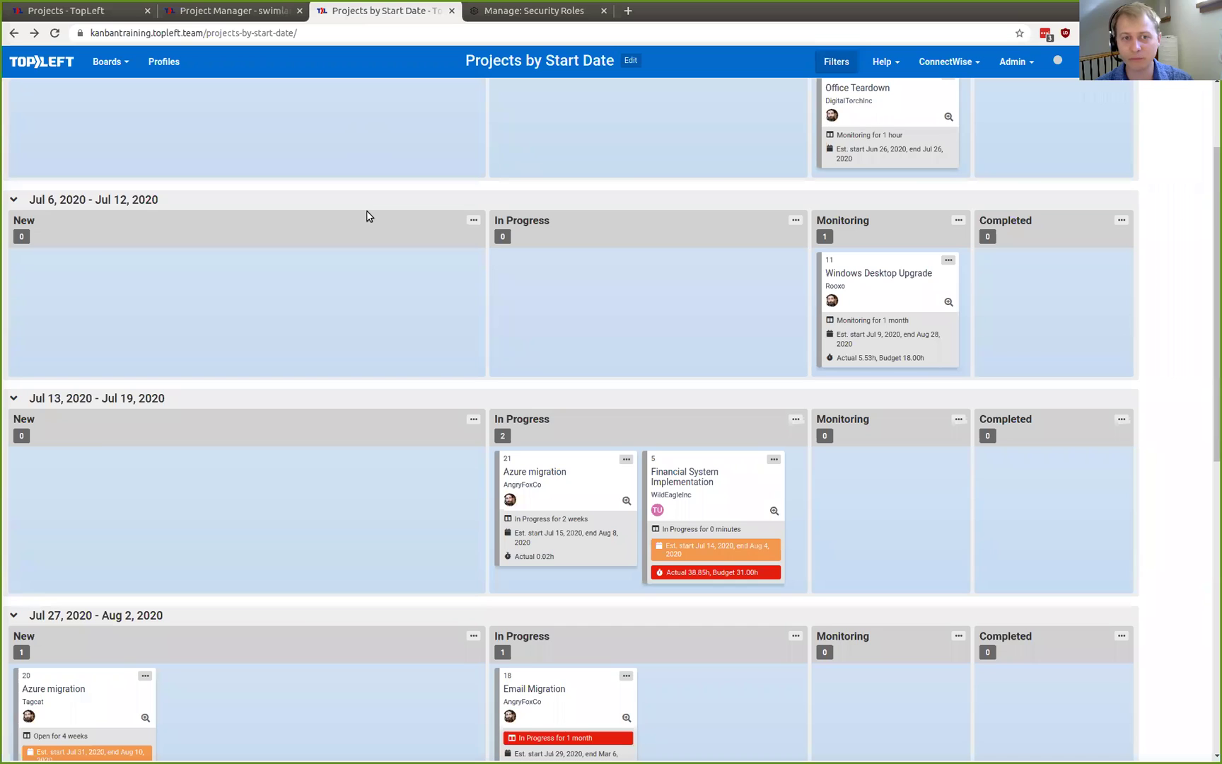